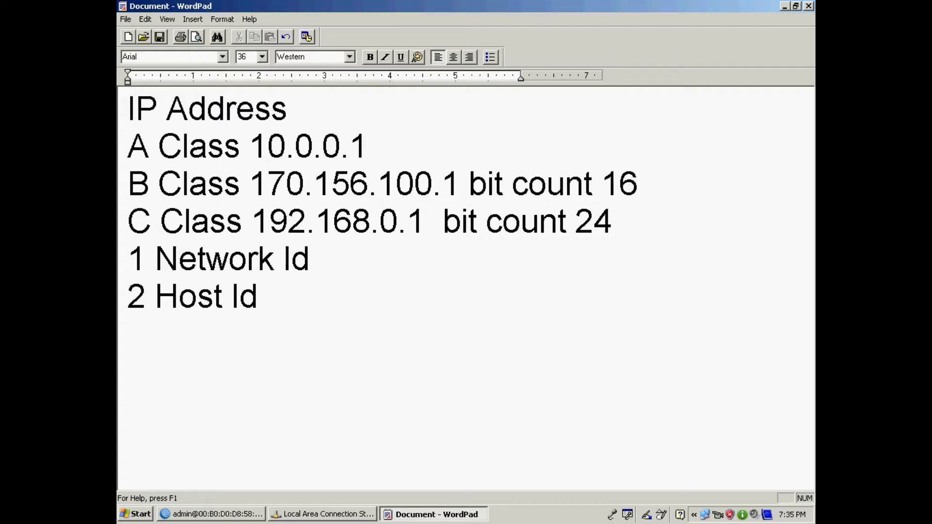
# - Open the Local Area Connection's TCP/IP properties and switch to a fixed IP address
pyautogui.click(323, 515)
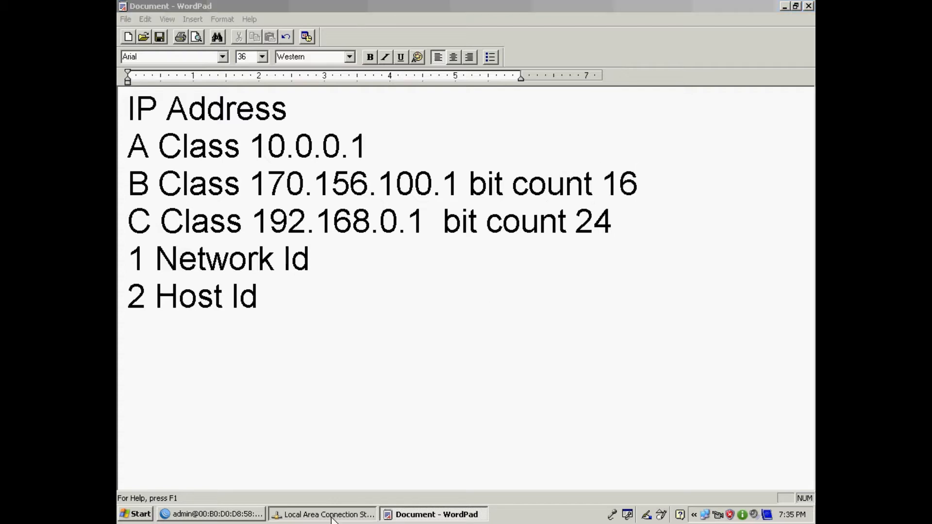
pyautogui.click(389, 365)
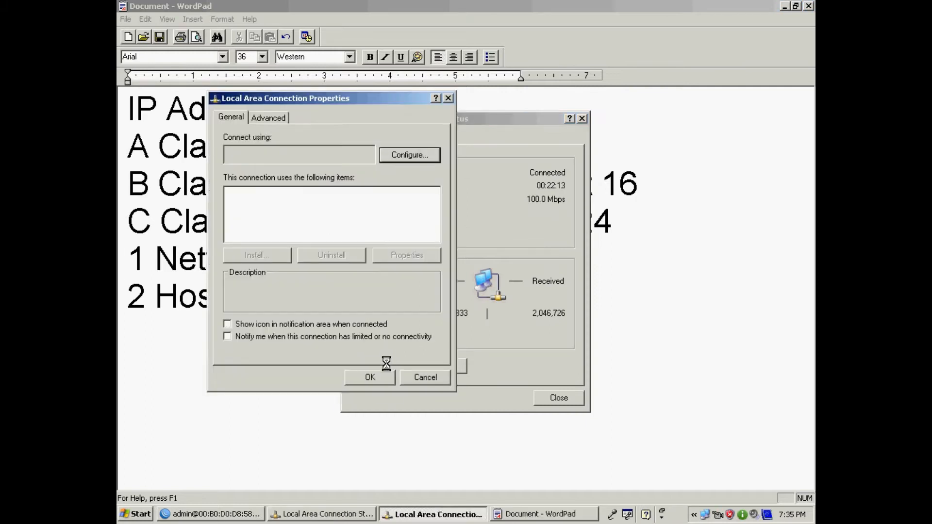
pyautogui.scroll(-1, 321, 222)
pyautogui.click(316, 217)
pyautogui.click(427, 256)
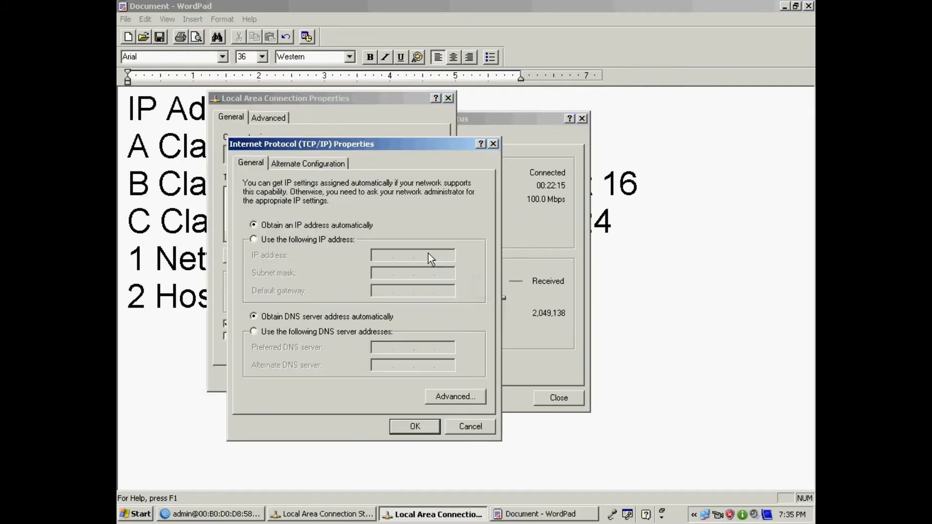
pyautogui.click(254, 239)
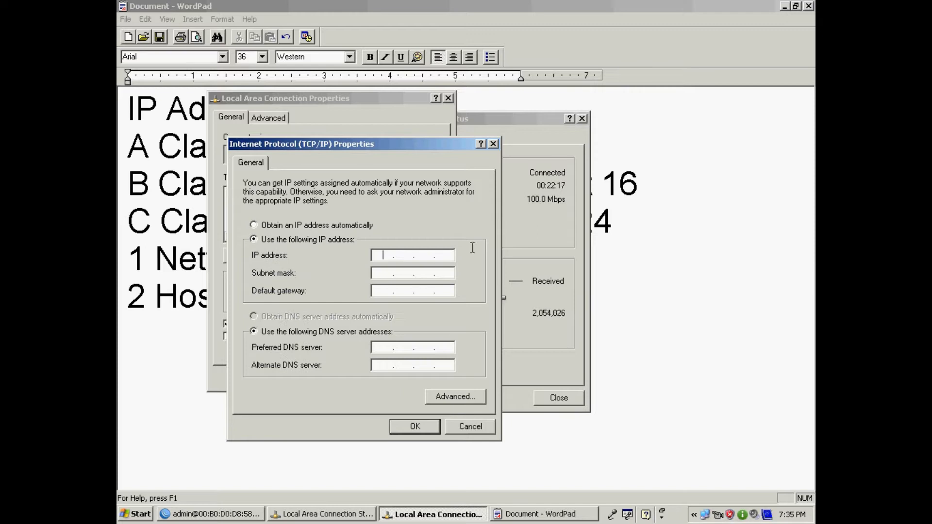
# - Try IP 170.0.0.01 and inspect the subnet mask, then discard the changes and close all dialogs
pyautogui.write('170.0.0.01')
pyautogui.press('Tab')
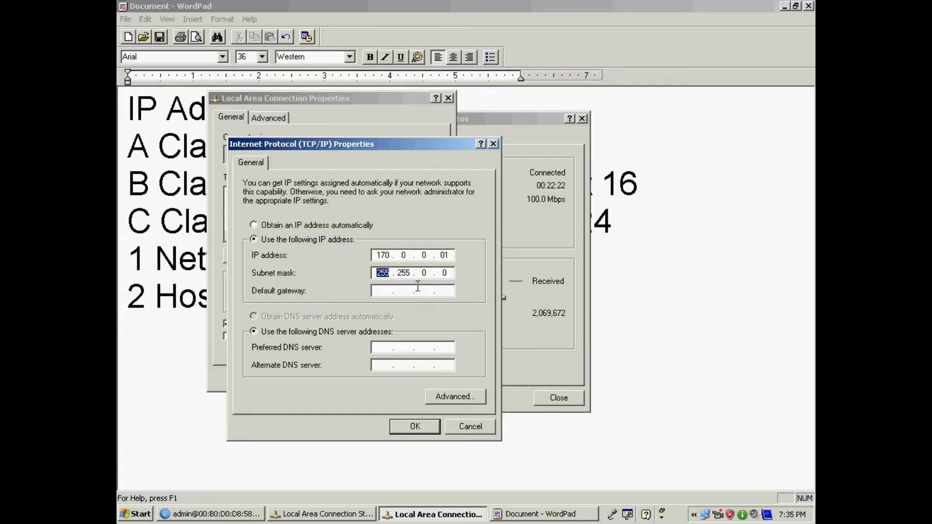
pyautogui.moveTo(410, 274); pyautogui.dragTo(373, 275)
pyautogui.moveTo(450, 273); pyautogui.dragTo(359, 274)
pyautogui.click(474, 427)
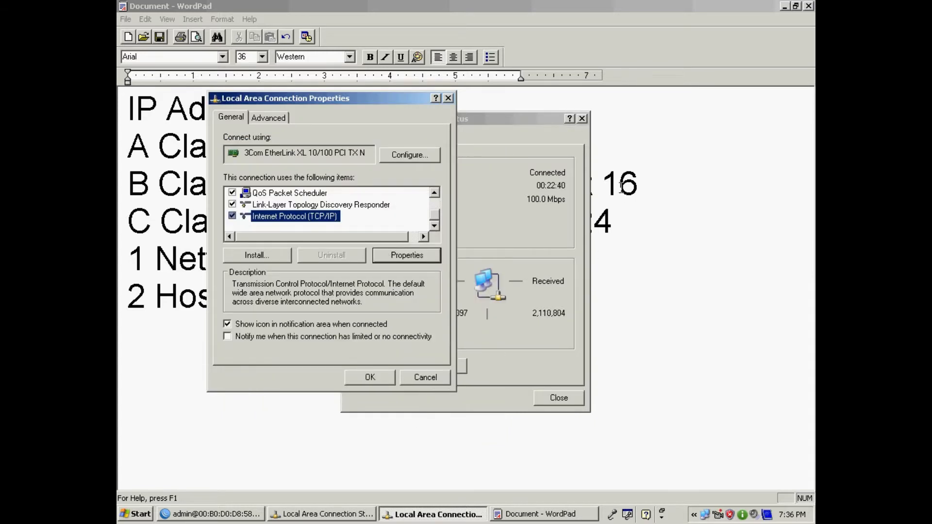
pyautogui.click(426, 380)
pyautogui.click(541, 401)
# - Append ' bit count 8' to the A Class 10.0.0.1 line in WordPad
pyautogui.click(402, 149)
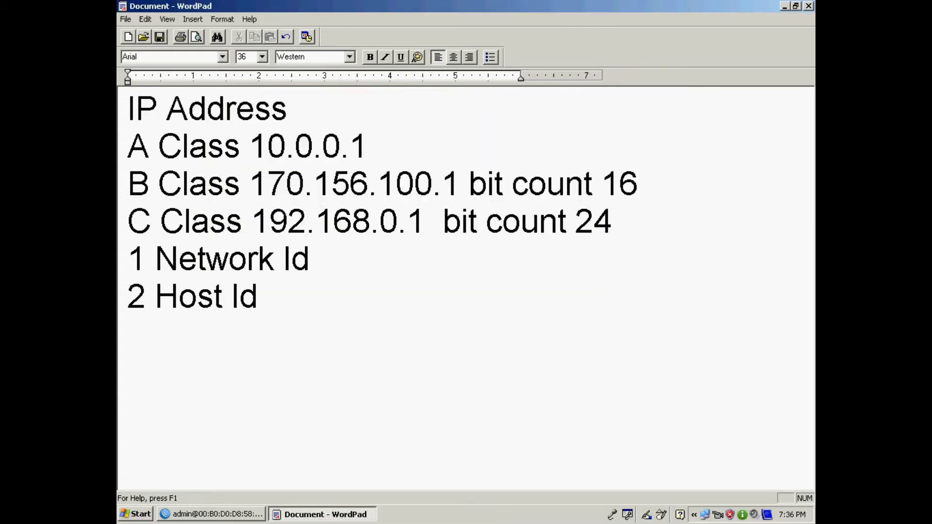
pyautogui.write('bit count 8')
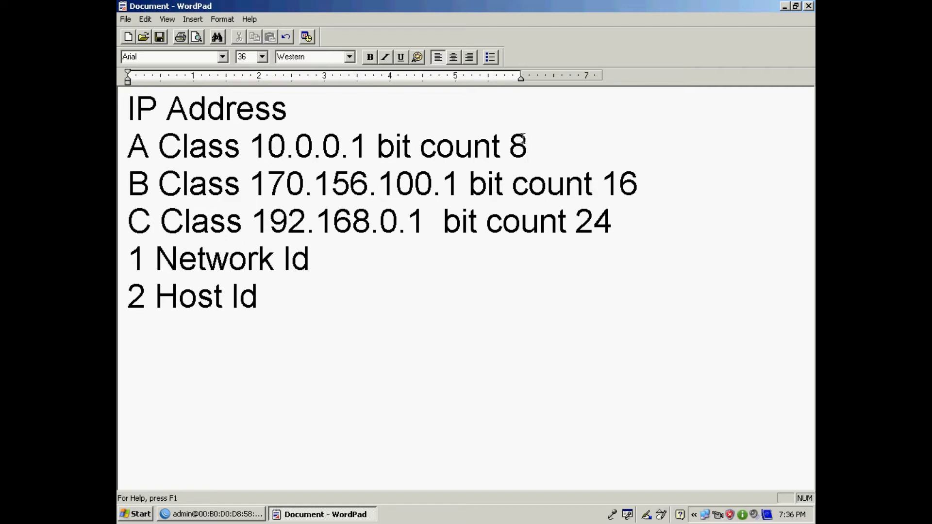
# - Switch to the WinBox session and place the Address List window beside the Interface List
pyautogui.click(223, 517)
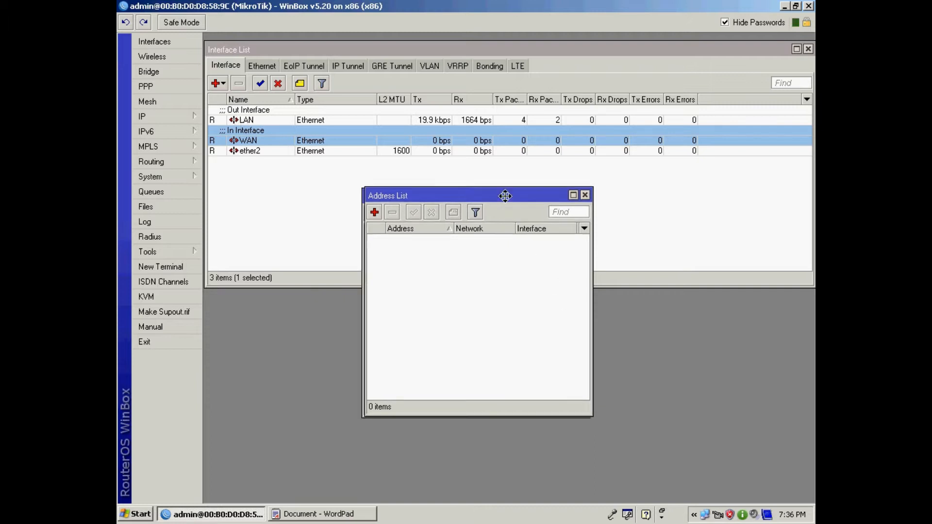
pyautogui.moveTo(527, 196); pyautogui.dragTo(544, 189)
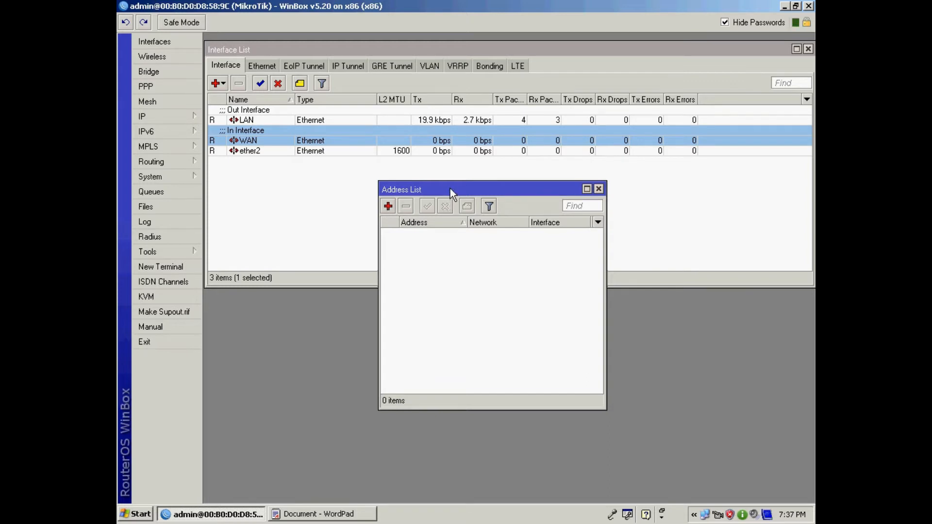
pyautogui.moveTo(450, 188); pyautogui.dragTo(450, 178)
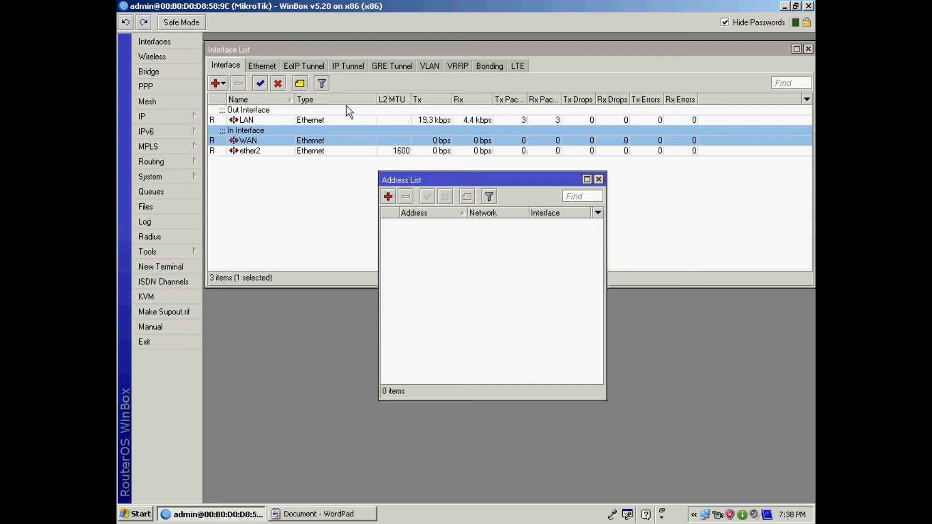
# - Add a new address entry and enter 192.168.100.1/24
pyautogui.click(389, 197)
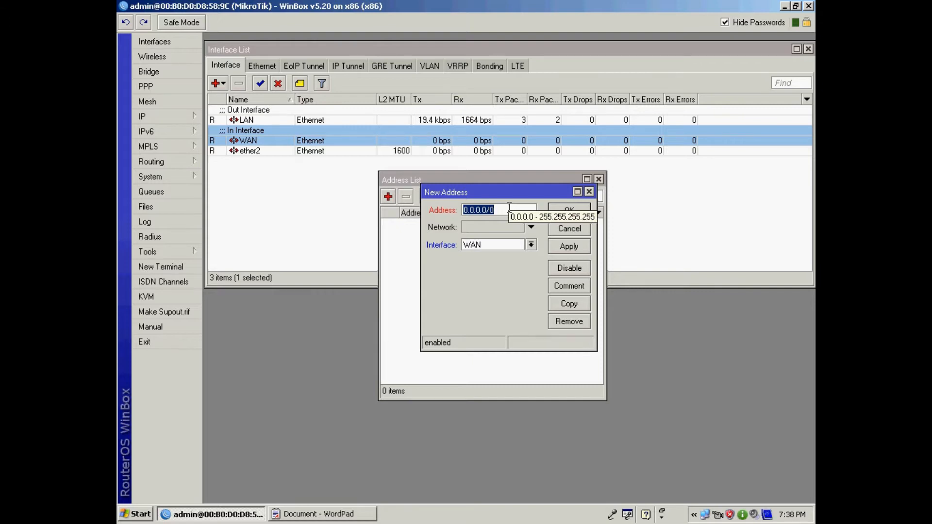
pyautogui.write('192.1689')
pyautogui.press('BackSpace')
pyautogui.press('BackSpace')
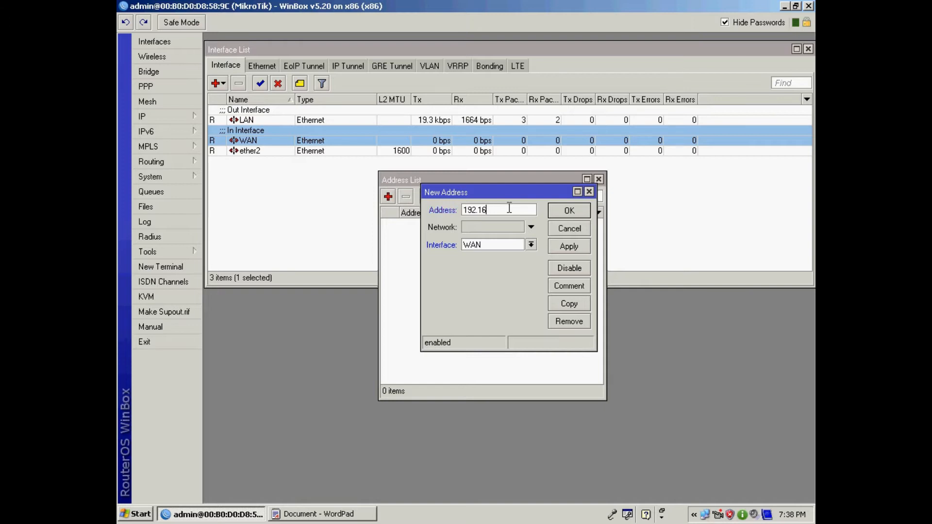
pyautogui.write('8.100.1')
pyautogui.moveTo(508, 213); pyautogui.dragTo(462, 213)
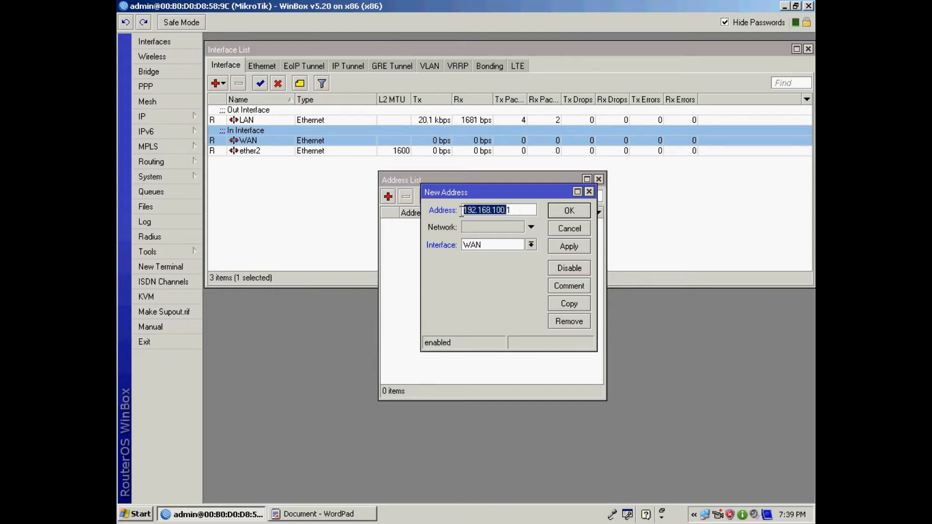
pyautogui.click(509, 210)
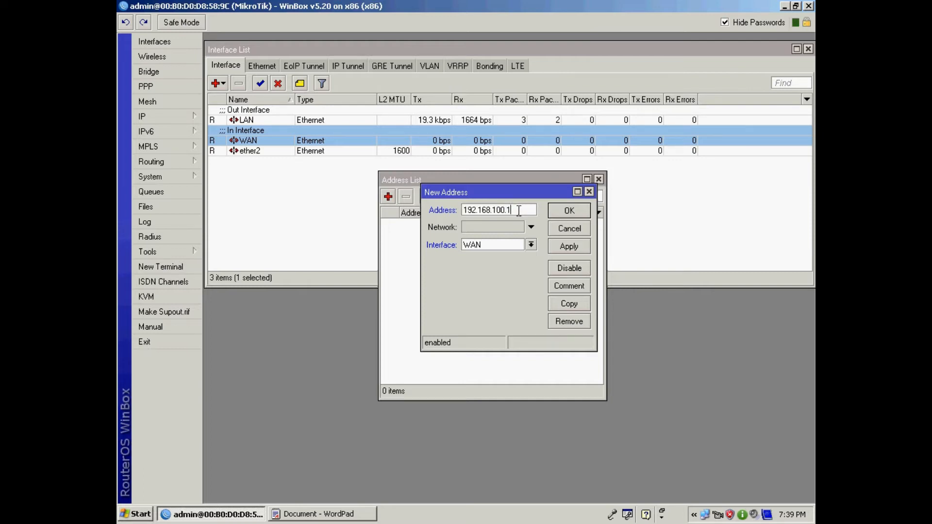
pyautogui.write('/24')
# - Assign the new address to the LAN interface and apply it
pyautogui.click(532, 245)
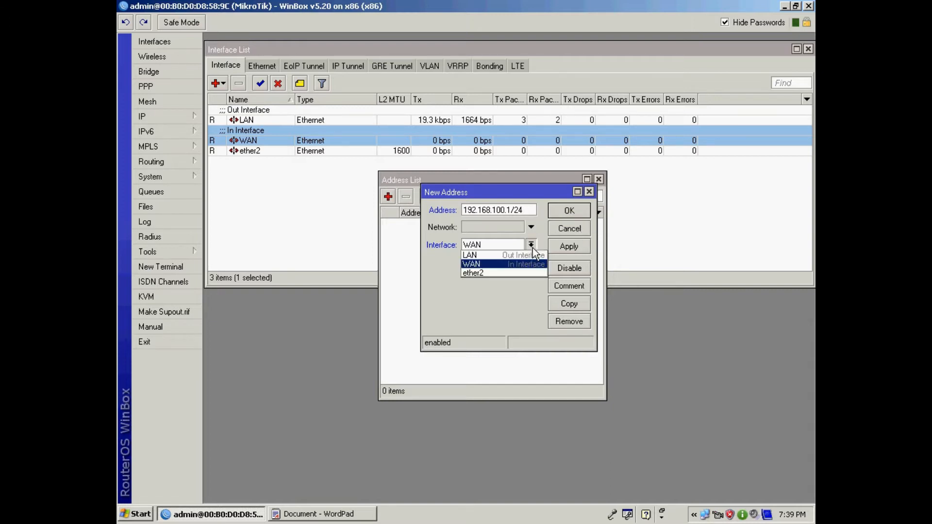
pyautogui.click(492, 254)
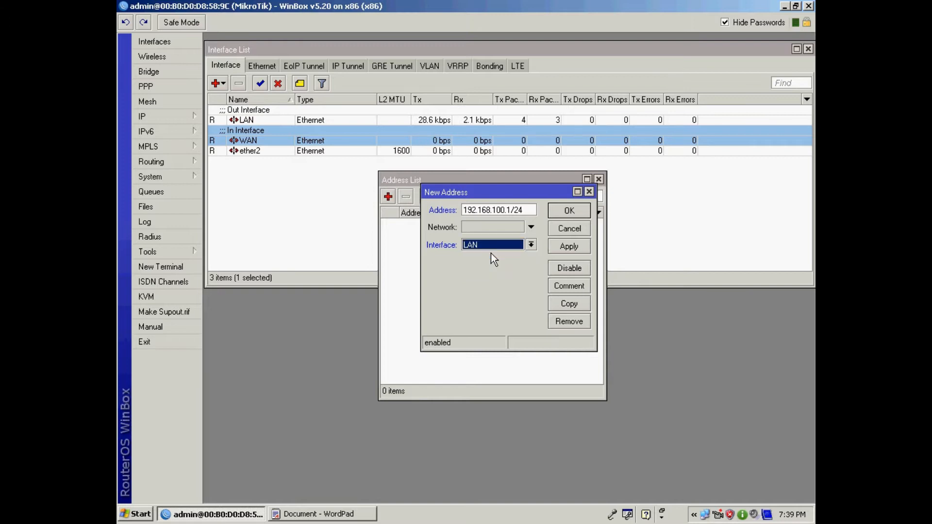
pyautogui.click(559, 248)
pyautogui.moveTo(541, 214); pyautogui.dragTo(544, 261)
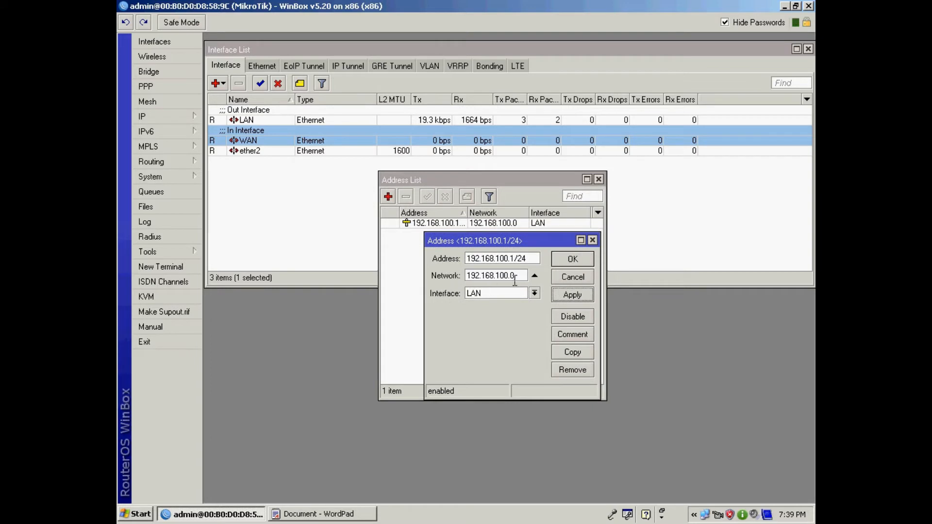
pyautogui.click(510, 259)
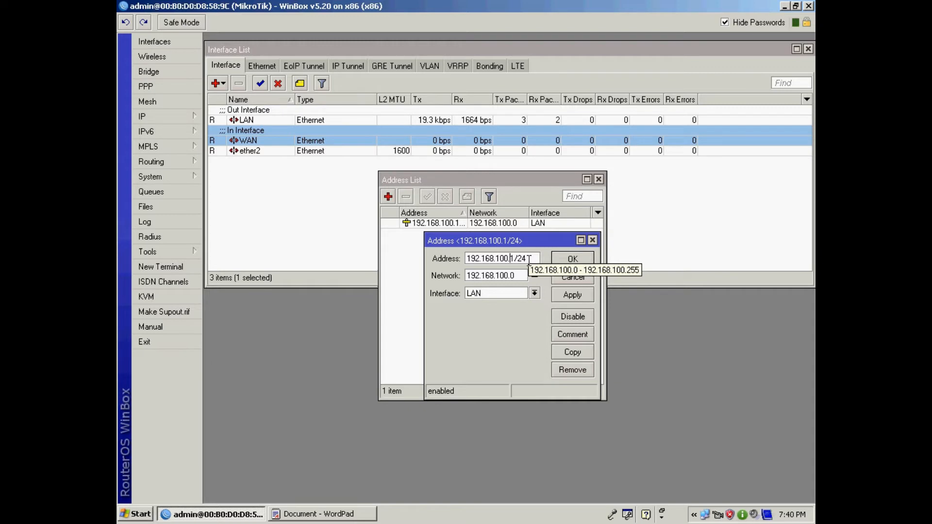
pyautogui.click(522, 276)
pyautogui.moveTo(522, 276); pyautogui.dragTo(451, 275)
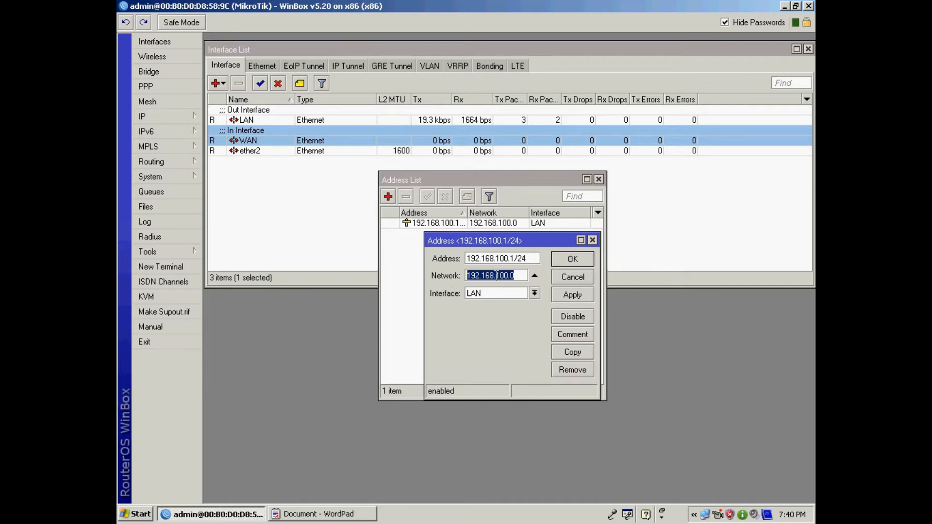
pyautogui.doubleClick(512, 275)
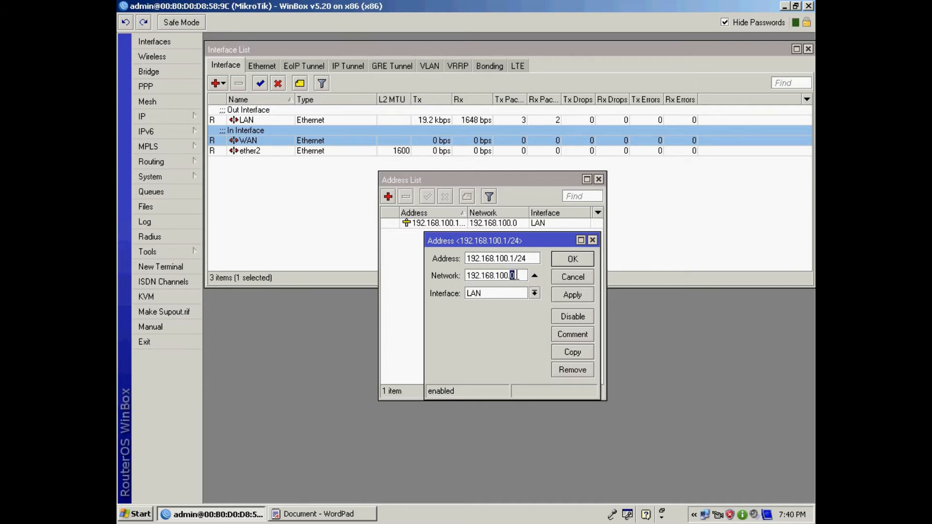
pyautogui.moveTo(508, 275); pyautogui.dragTo(448, 276)
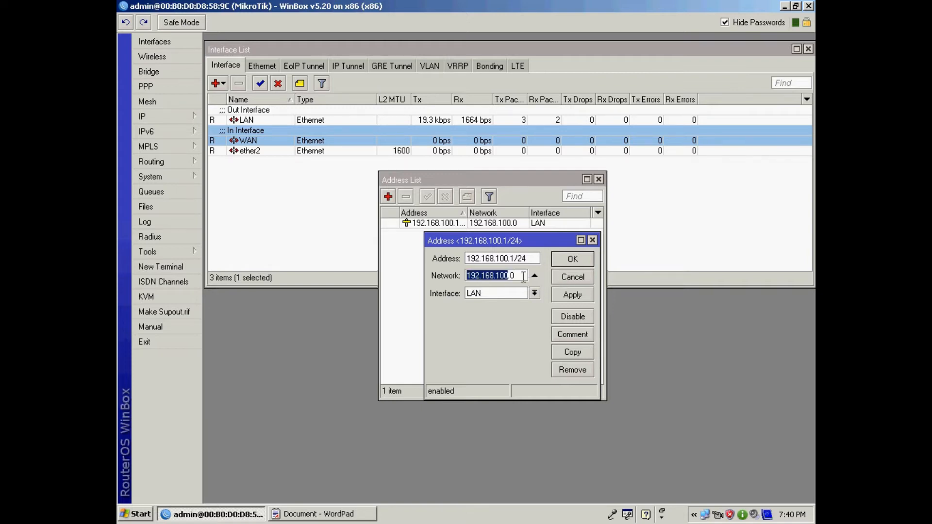
pyautogui.moveTo(518, 275); pyautogui.dragTo(466, 277)
pyautogui.click(518, 276)
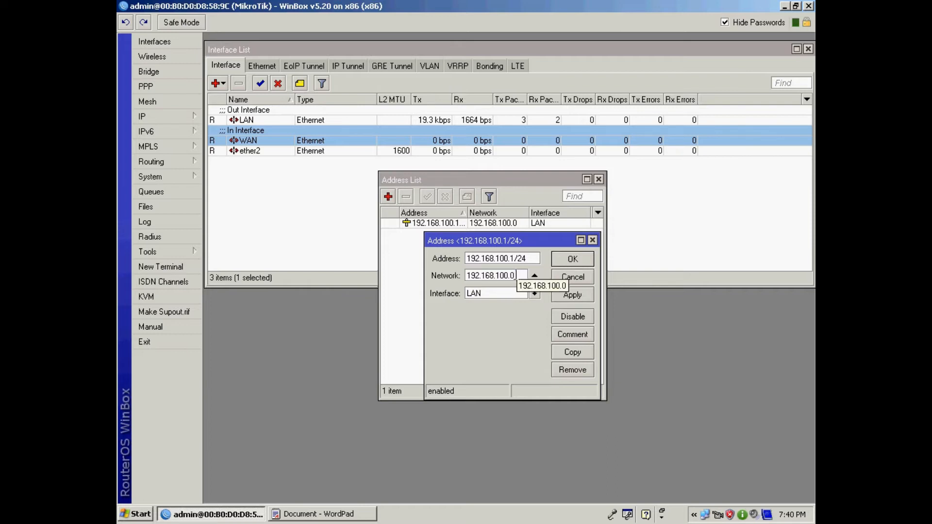
pyautogui.moveTo(518, 276); pyautogui.dragTo(461, 275)
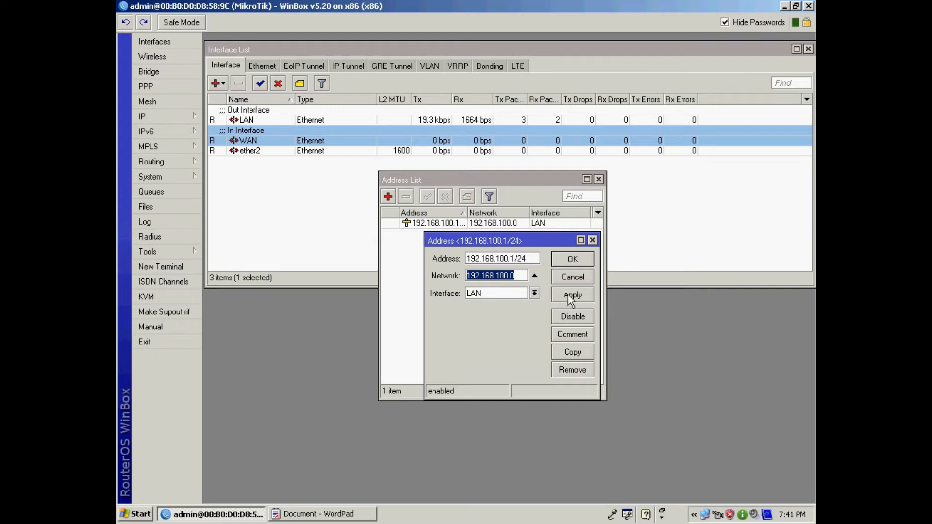
pyautogui.click(569, 295)
# - Confirm the 192.168.100.1/24 LAN address with OK and reposition the Address List window
pyautogui.click(570, 261)
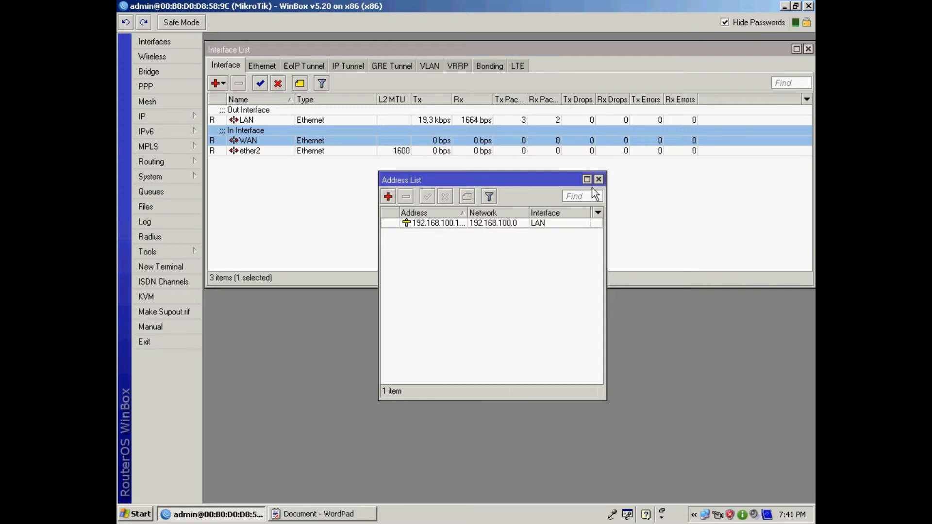
pyautogui.moveTo(559, 177); pyautogui.dragTo(575, 192)
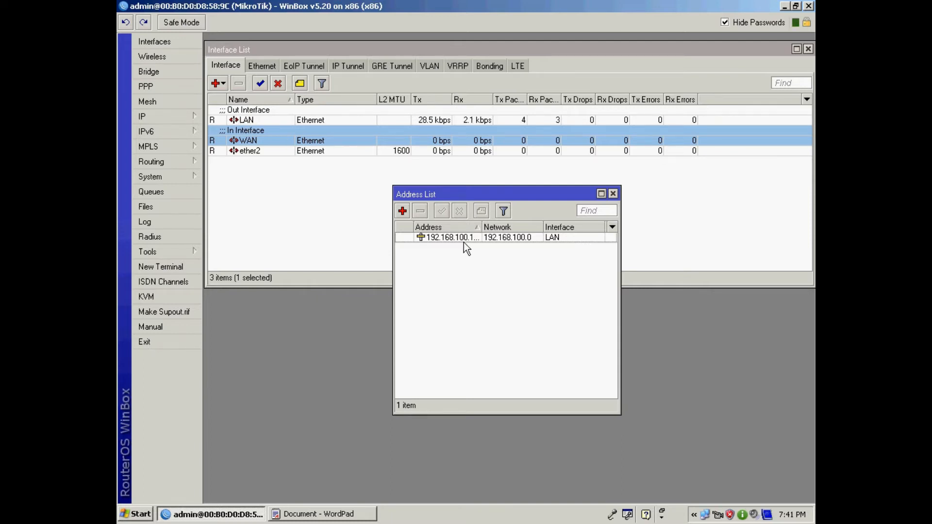
pyautogui.moveTo(481, 227); pyautogui.dragTo(503, 227)
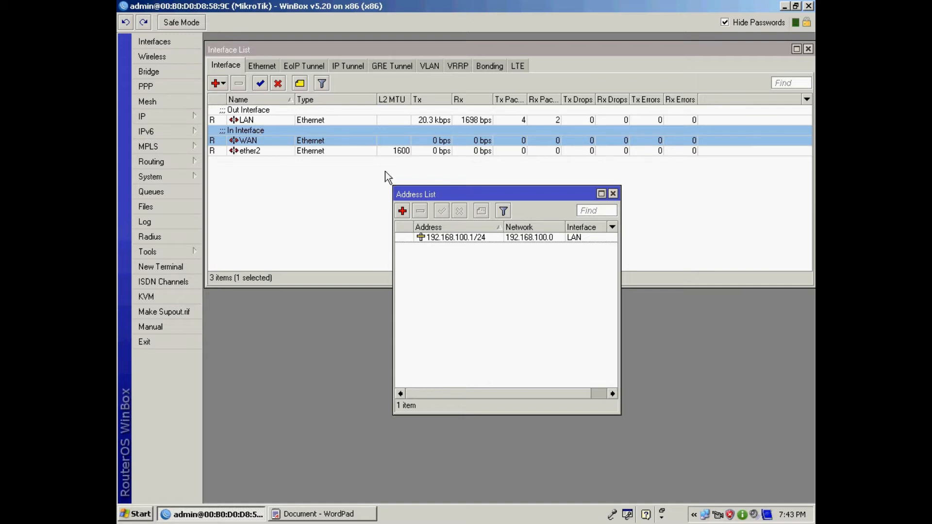
# - Close the Address List and create a DHCP client on the WAN interface
pyautogui.click(614, 195)
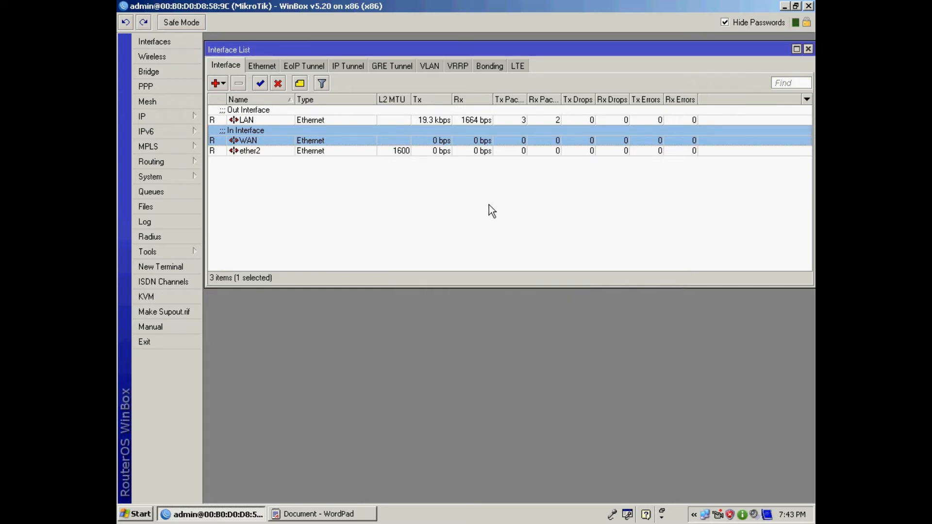
pyautogui.click(154, 117)
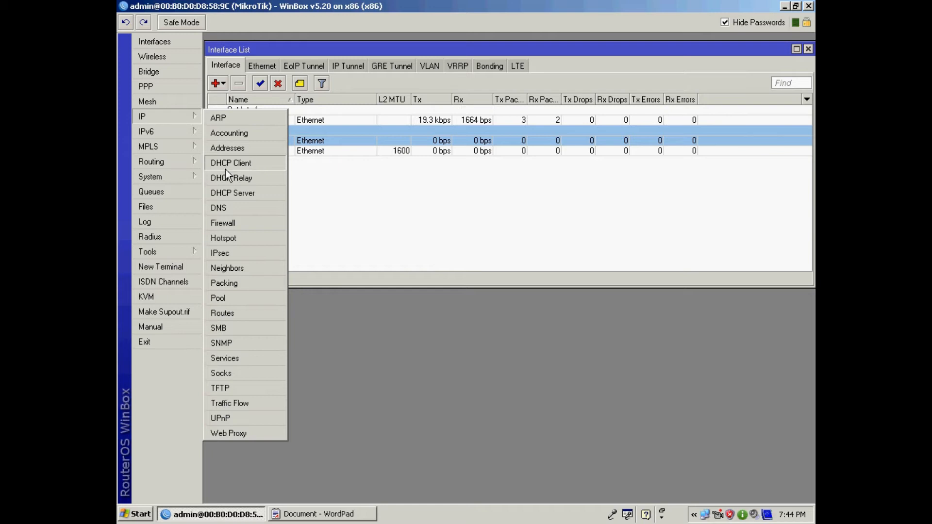
pyautogui.click(257, 164)
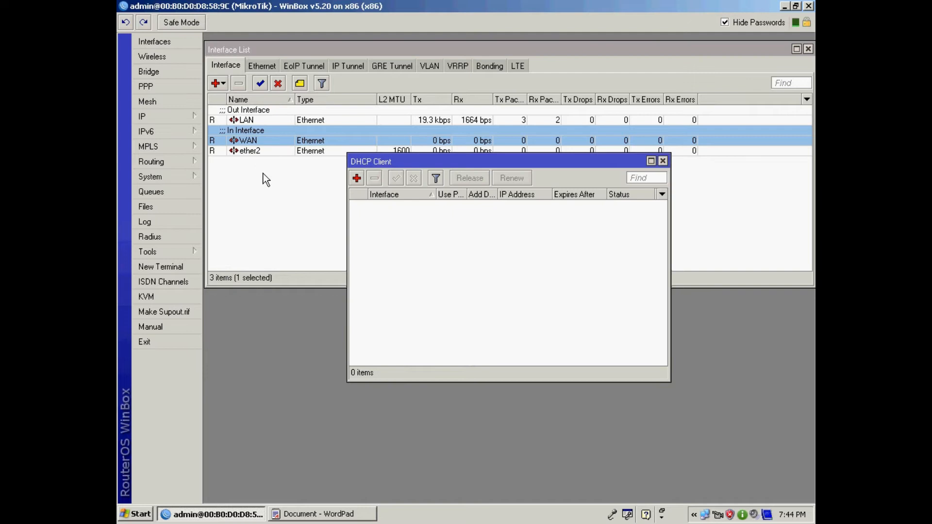
pyautogui.click(357, 178)
pyautogui.click(556, 210)
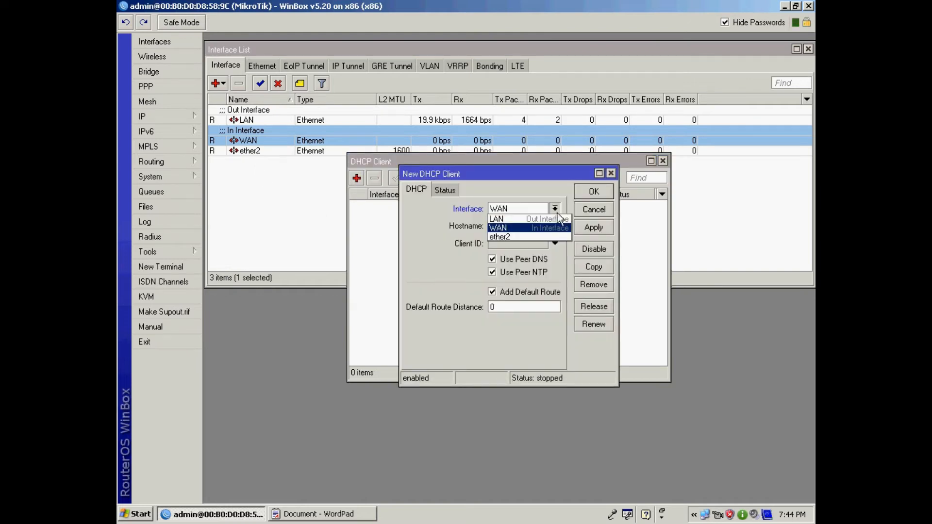
pyautogui.click(508, 228)
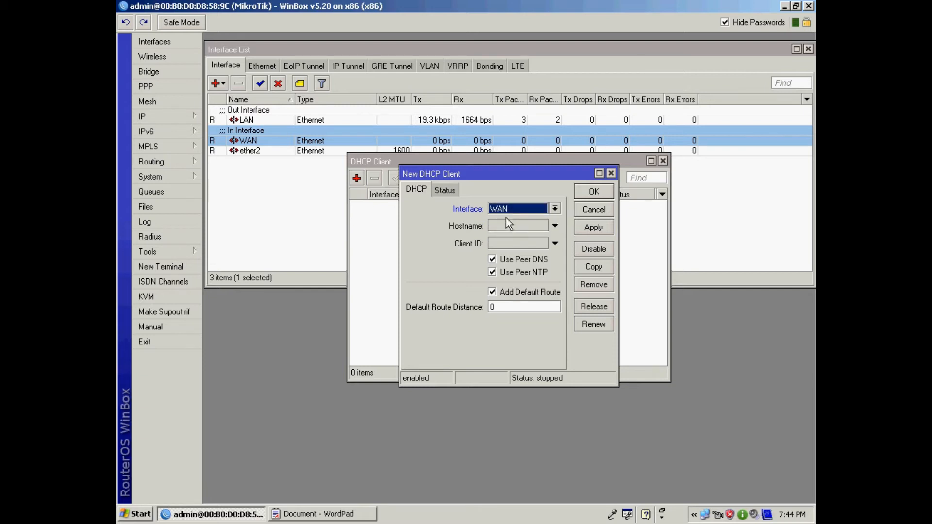
pyautogui.click(593, 227)
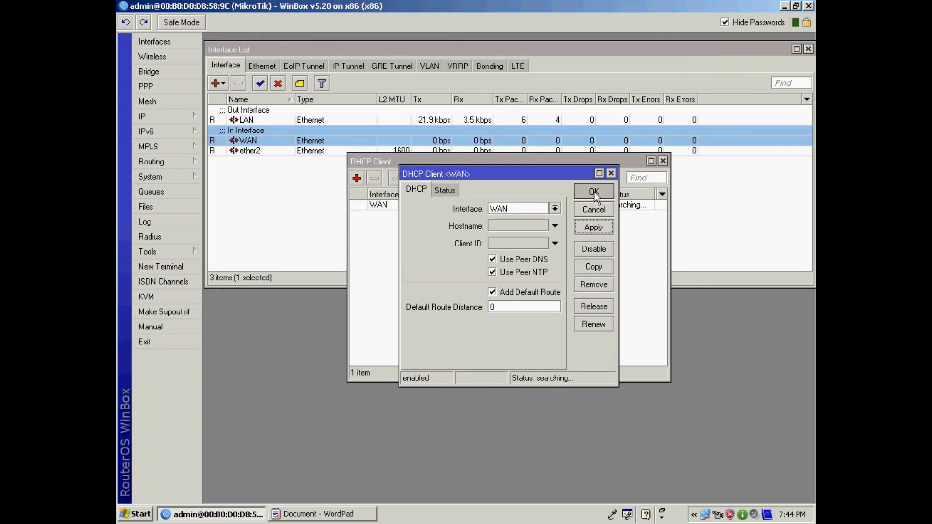
pyautogui.click(594, 191)
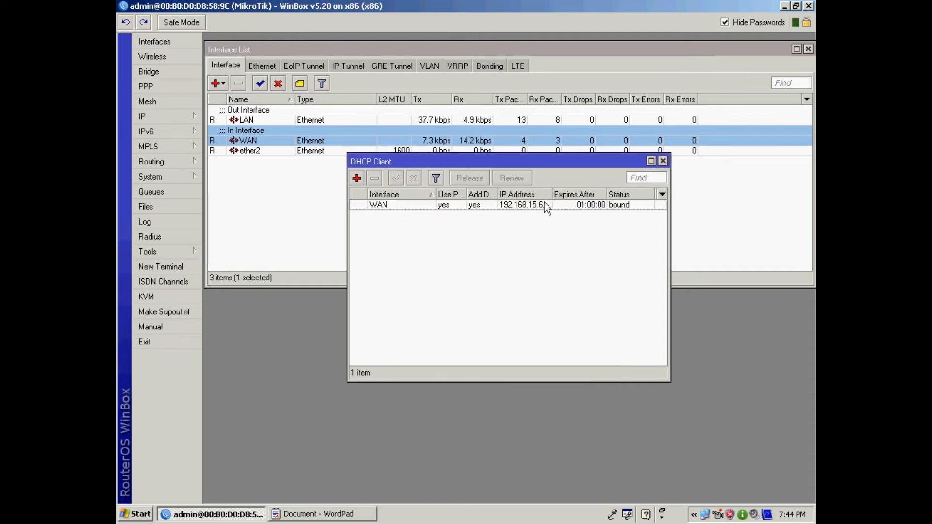
# - Widen the IP Address column to reveal 192.168.15.6/24 and move the DHCP Client list lower
pyautogui.moveTo(544, 203)
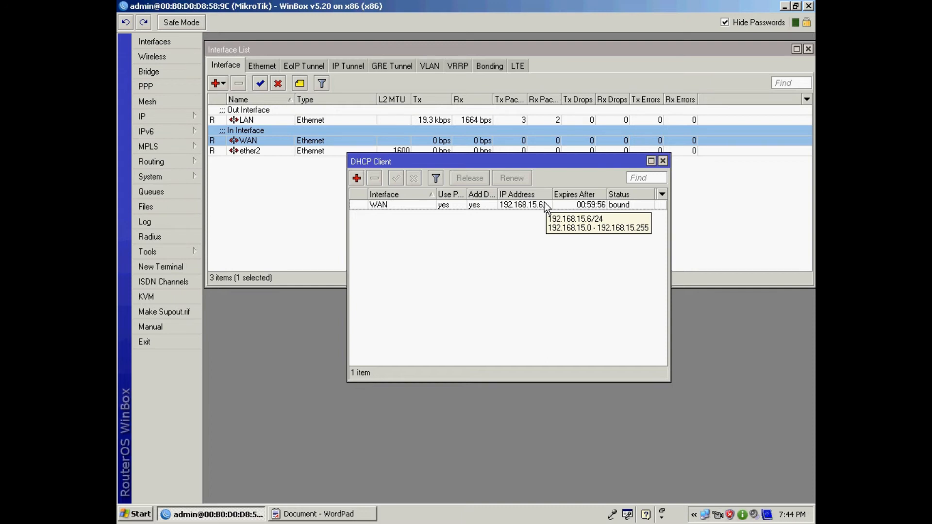
pyautogui.moveTo(552, 194); pyautogui.dragTo(564, 194)
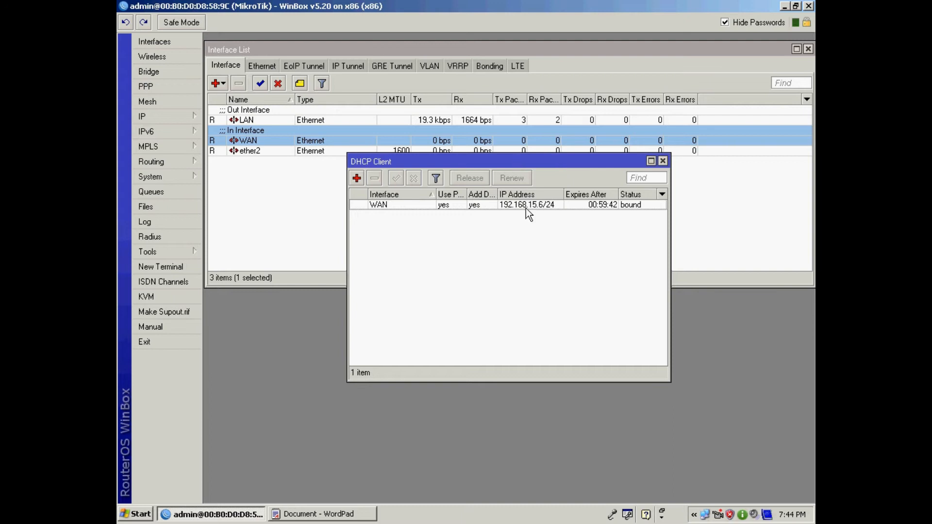
pyautogui.moveTo(533, 165); pyautogui.dragTo(538, 221)
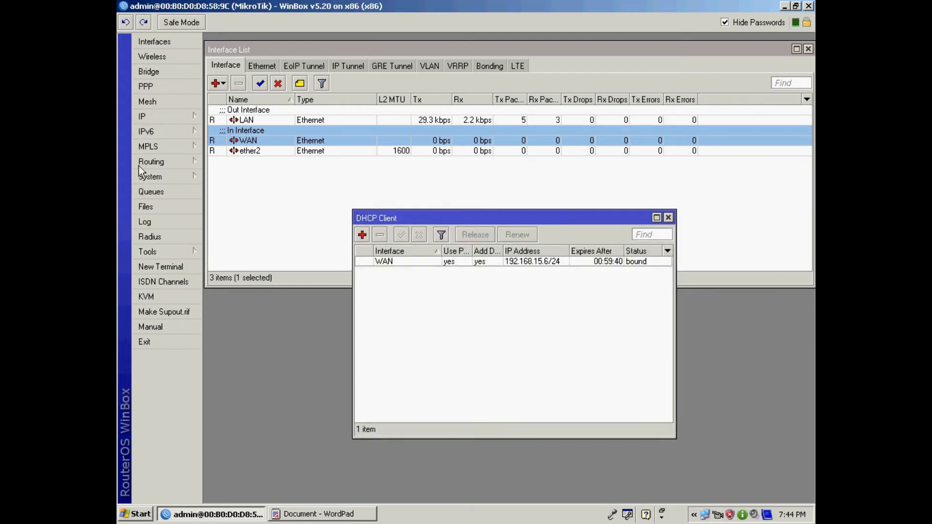
# - Open the IP address list and select the dynamic 192.168.15.6/24 WAN entry
pyautogui.click(141, 116)
pyautogui.click(238, 148)
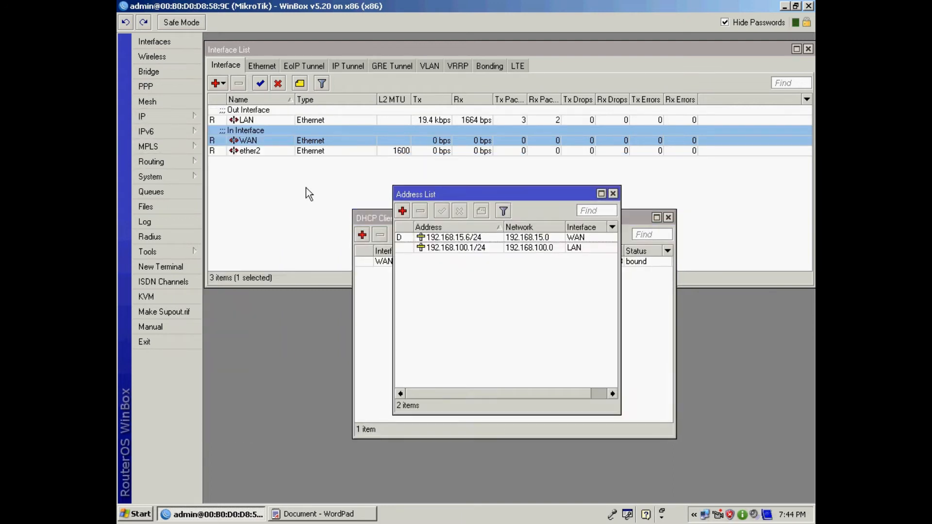
pyautogui.click(466, 238)
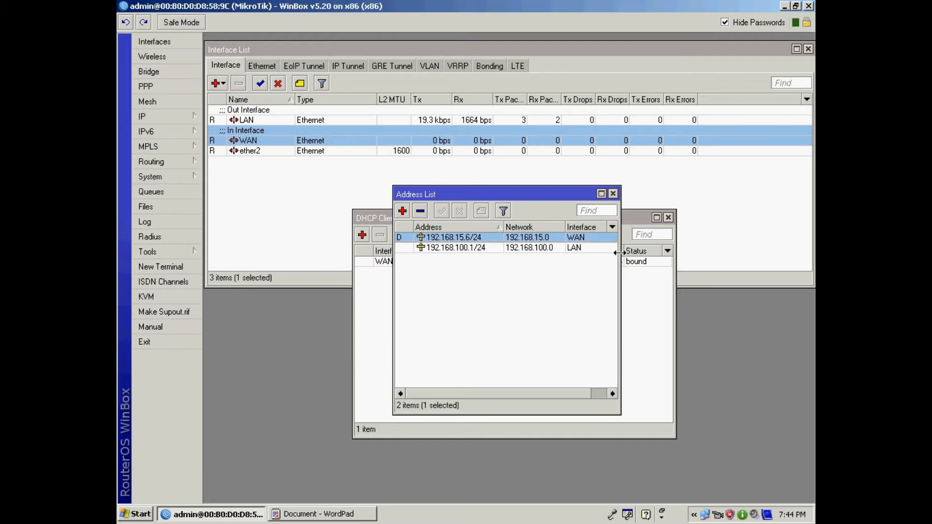
pyautogui.moveTo(620, 253); pyautogui.dragTo(649, 253)
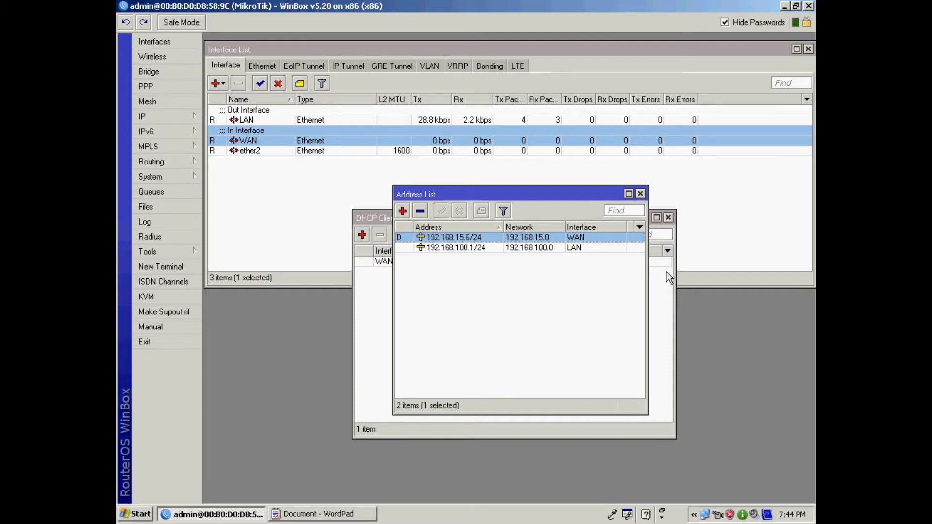
# - Arrange the address and DHCP client windows side by side, then close the DHCP Client list
pyautogui.moveTo(368, 216); pyautogui.dragTo(116, 174)
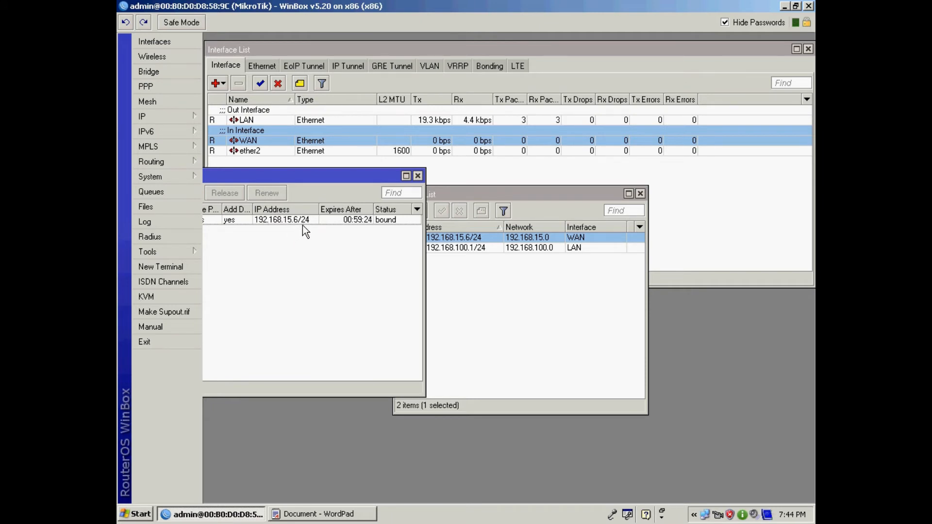
pyautogui.moveTo(507, 194); pyautogui.dragTo(563, 187)
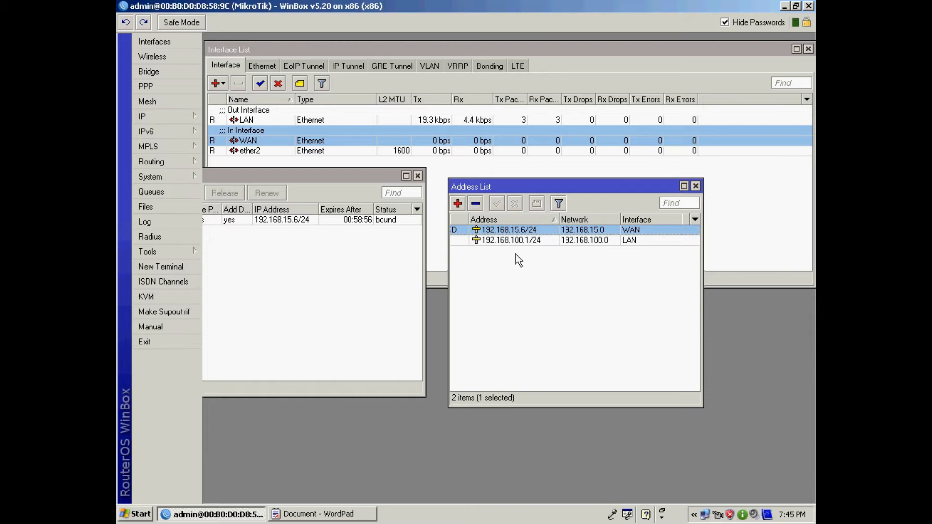
pyautogui.moveTo(541, 185); pyautogui.dragTo(571, 178)
pyautogui.moveTo(364, 177); pyautogui.dragTo(436, 180)
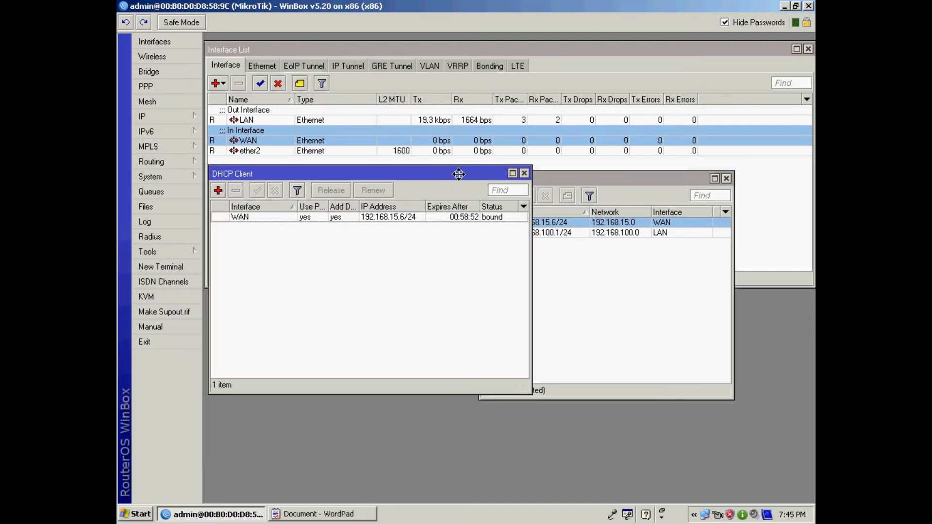
pyautogui.click(485, 182)
pyautogui.moveTo(566, 180); pyautogui.dragTo(474, 179)
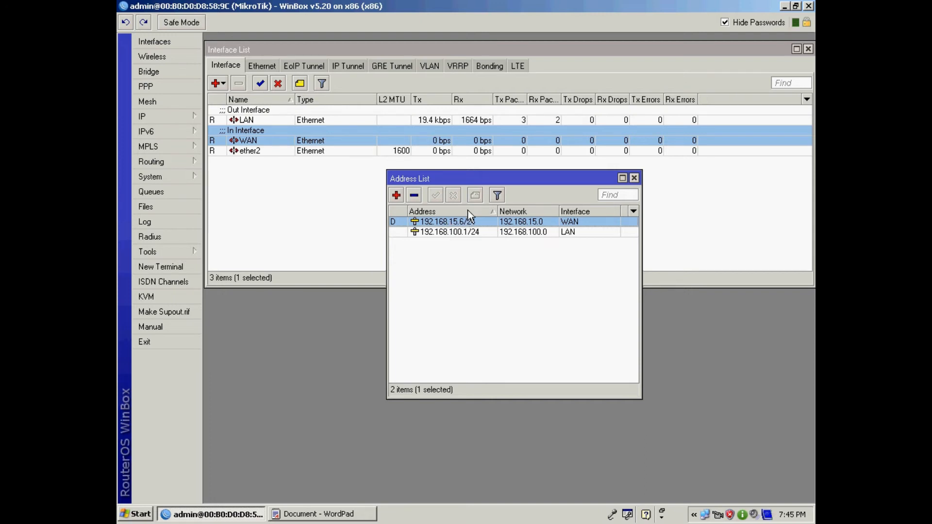
# - Delete the dynamic WAN address and add a static 192.168.15.6/24 address on WAN
pyautogui.click(414, 196)
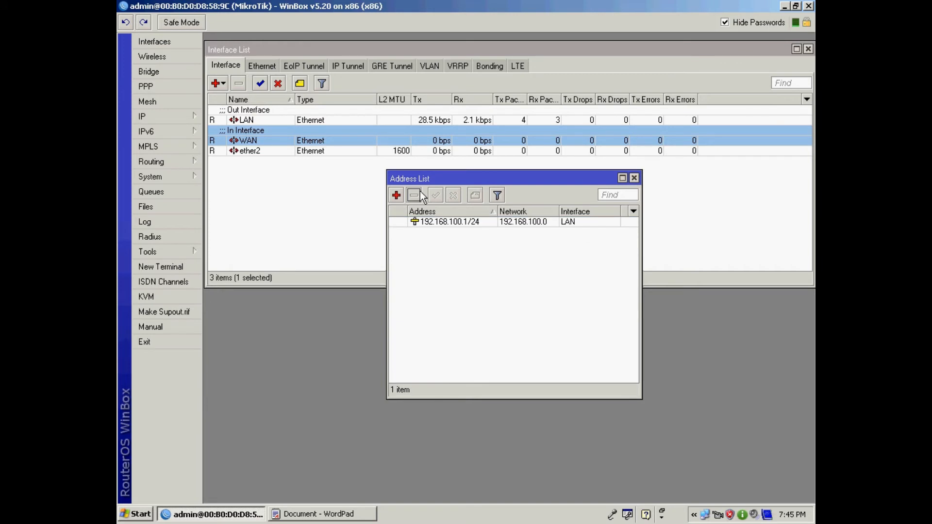
pyautogui.click(397, 196)
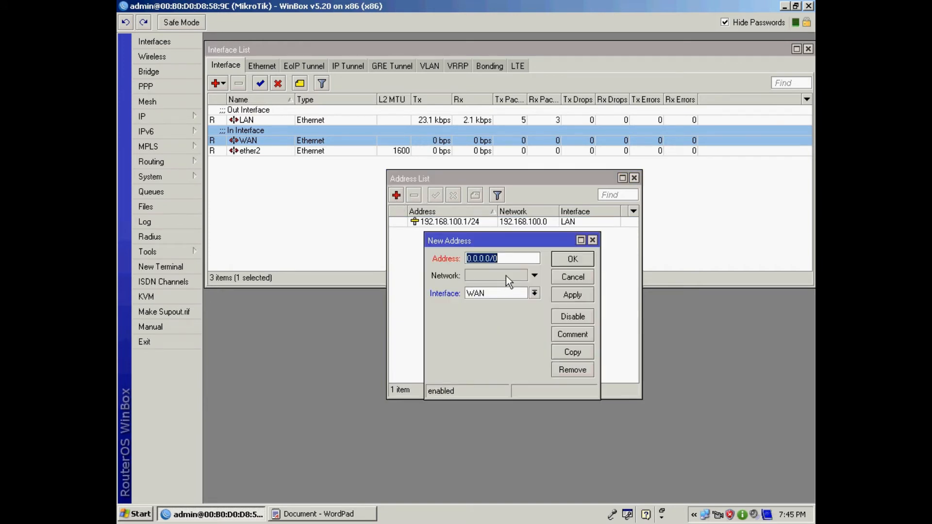
pyautogui.write('192.1')
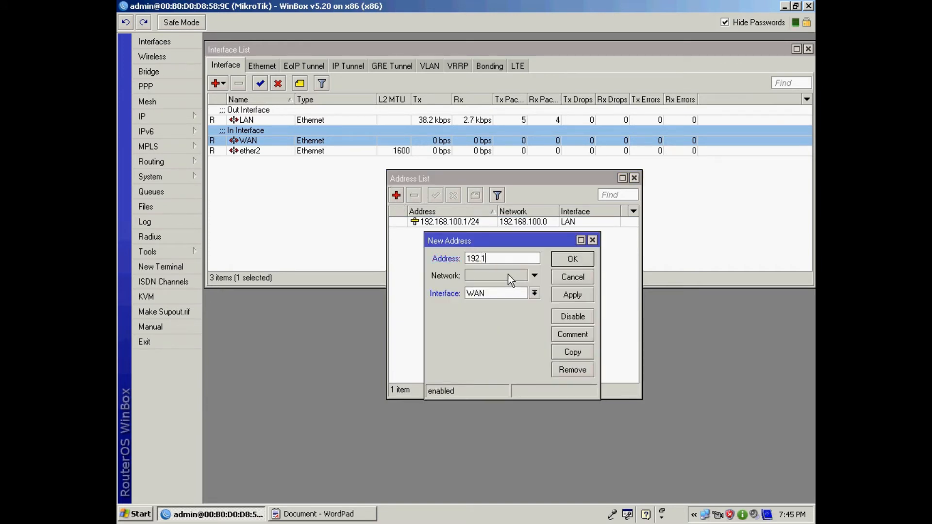
pyautogui.write('68.15.6/2')
pyautogui.press('BackSpace')
pyautogui.press('BackSpace')
pyautogui.write('24')
pyautogui.click(573, 295)
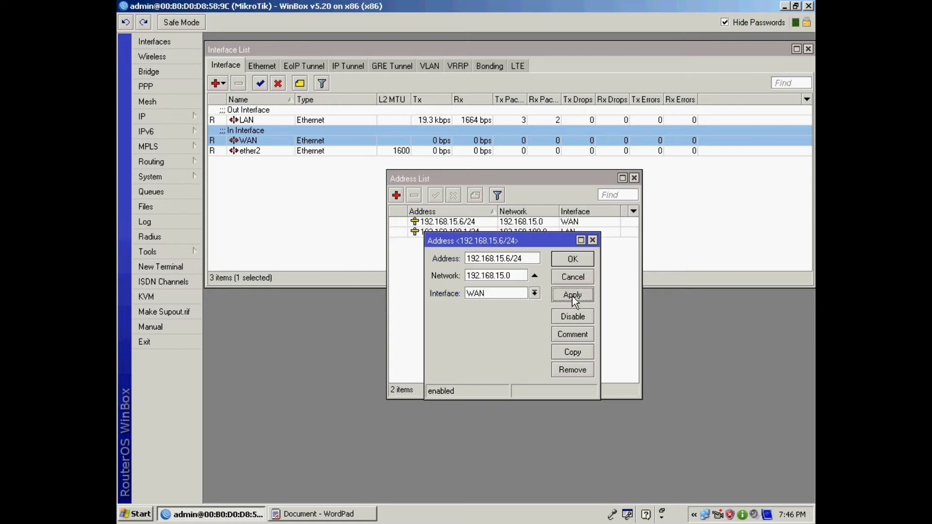
pyautogui.click(572, 259)
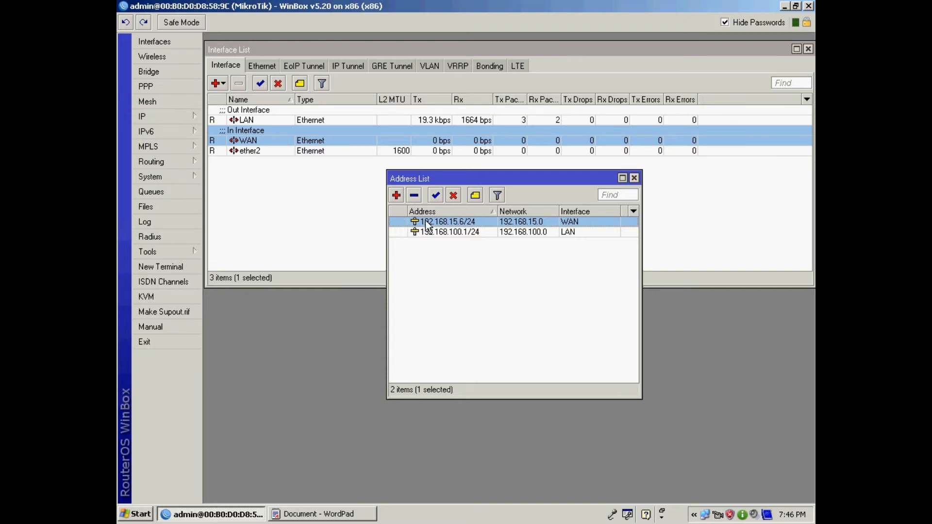
# - Remove the static 192.168.15.6/24 WAN address and delete the existing WAN DHCP client
pyautogui.click(414, 195)
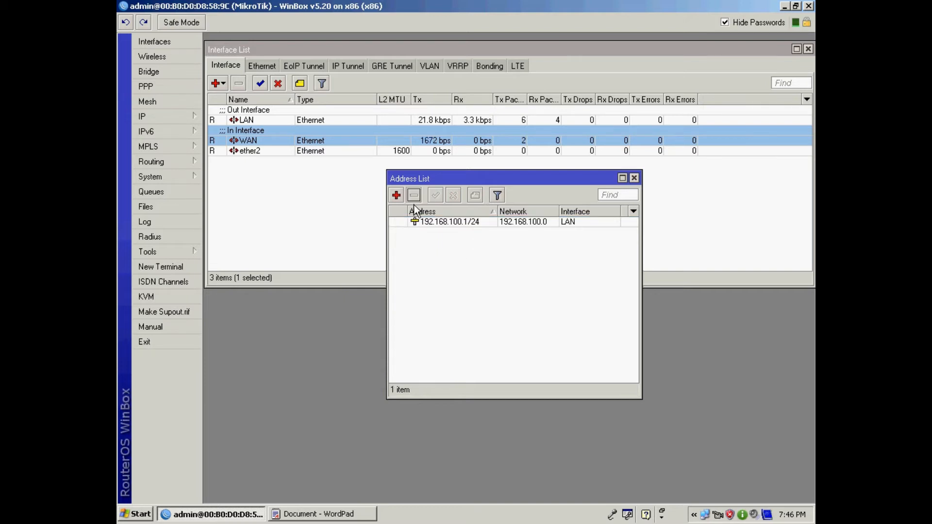
pyautogui.click(171, 116)
pyautogui.click(256, 167)
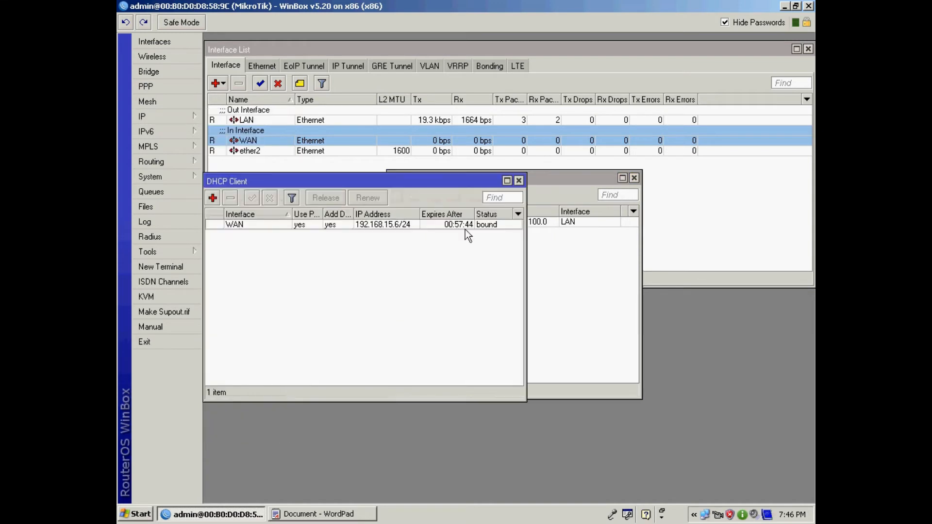
pyautogui.moveTo(307, 179); pyautogui.dragTo(405, 179)
pyautogui.click(340, 222)
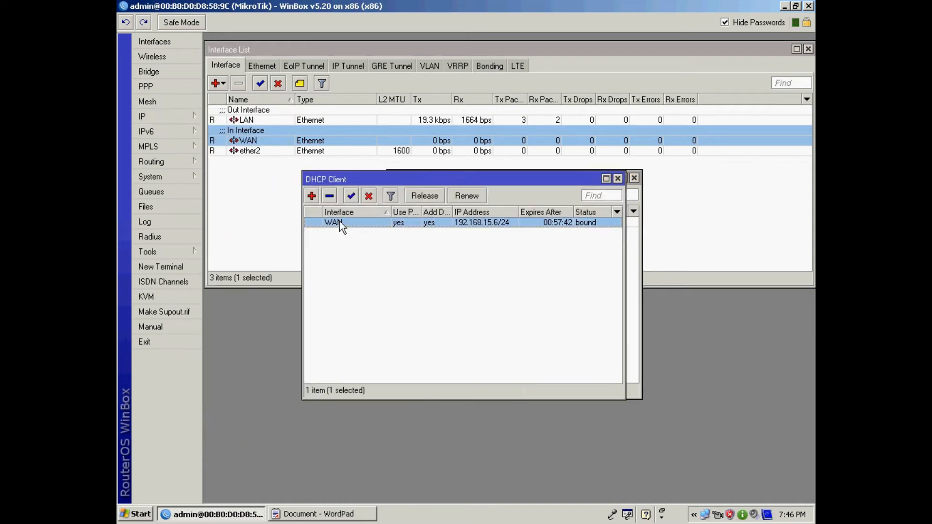
pyautogui.click(329, 196)
# - Recreate the DHCP client on WAN, confirm it, and close the DHCP Client list
pyautogui.click(311, 196)
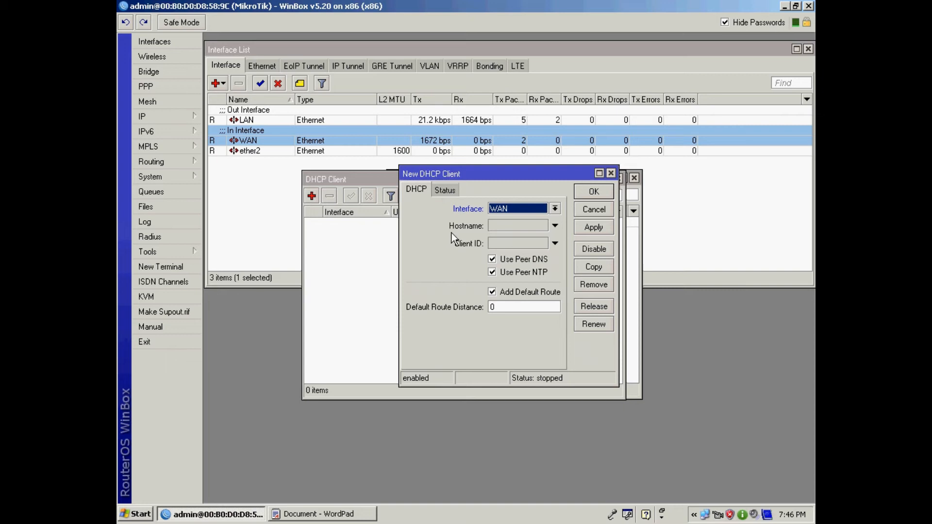
pyautogui.click(592, 227)
pyautogui.click(594, 192)
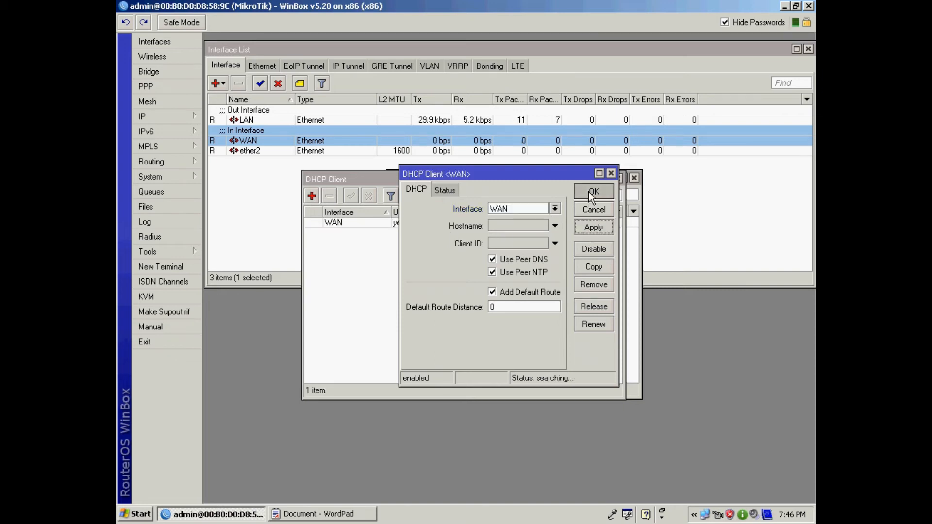
pyautogui.click(617, 179)
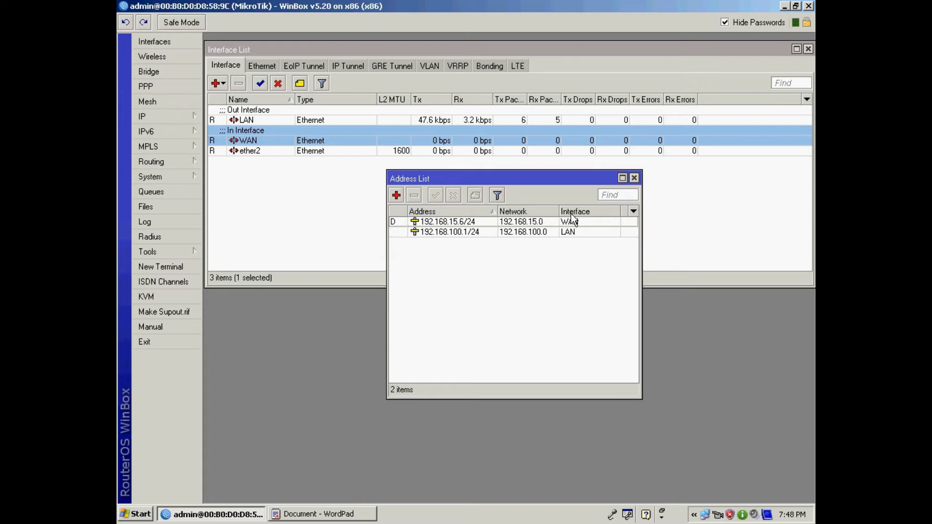
pyautogui.click(474, 223)
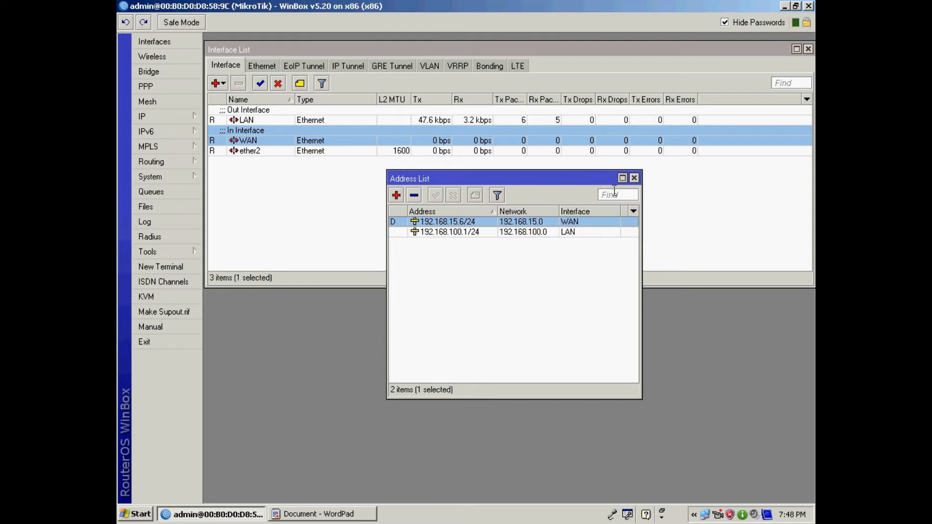
# - Close the Address List and Interface List windows and dismiss the IP submenu
pyautogui.click(634, 179)
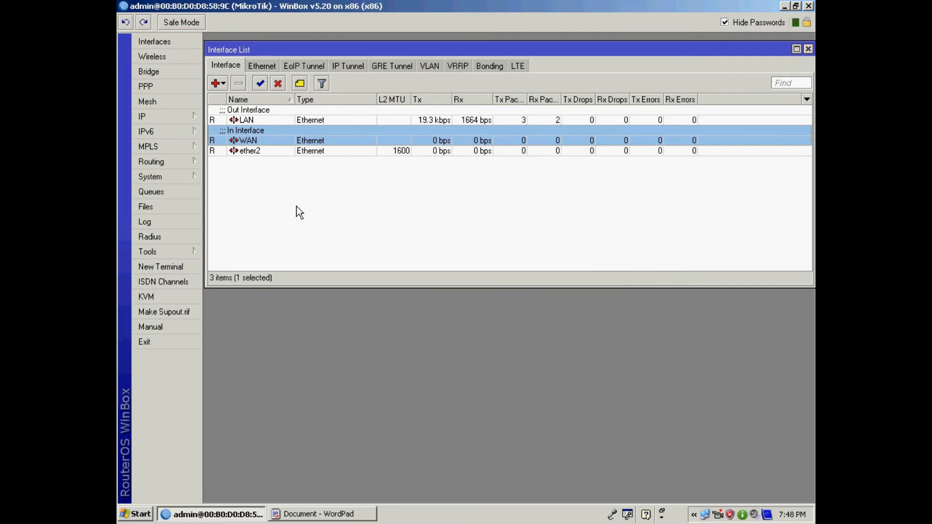
pyautogui.click(251, 121)
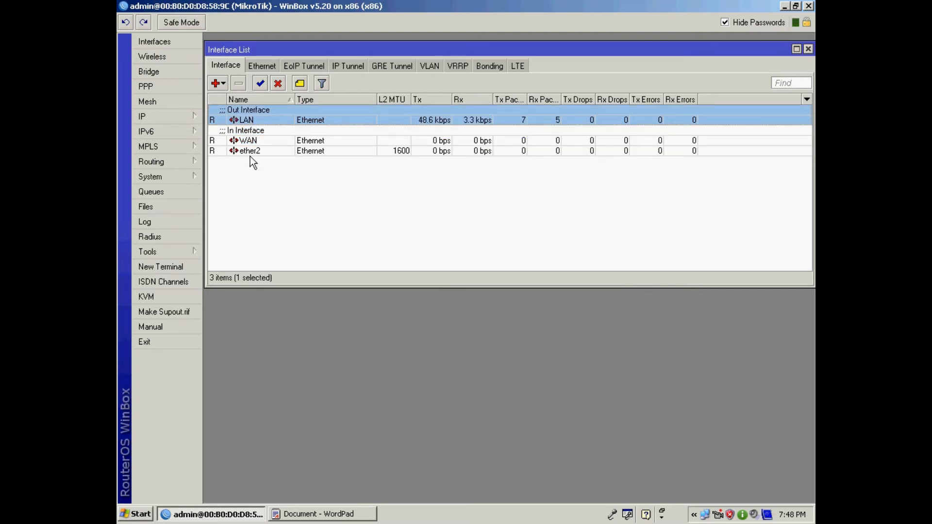
pyautogui.click(251, 142)
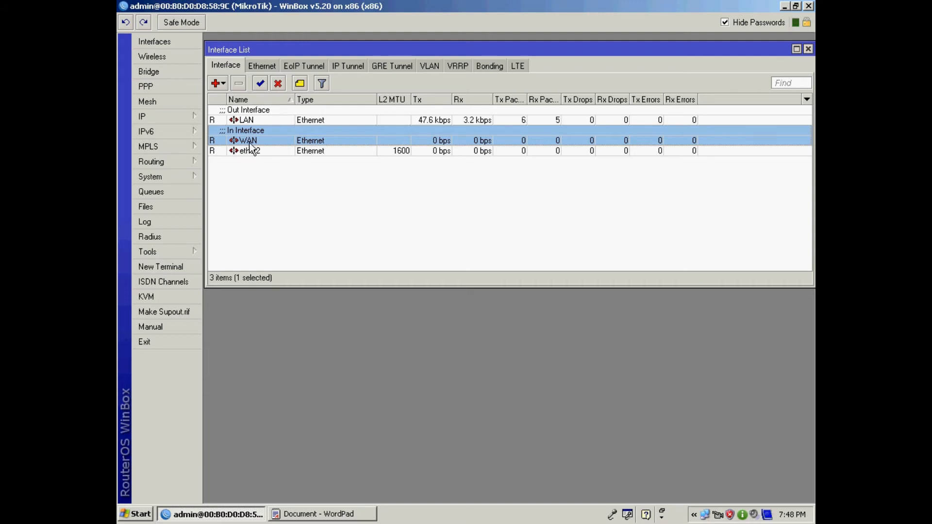
pyautogui.click(808, 49)
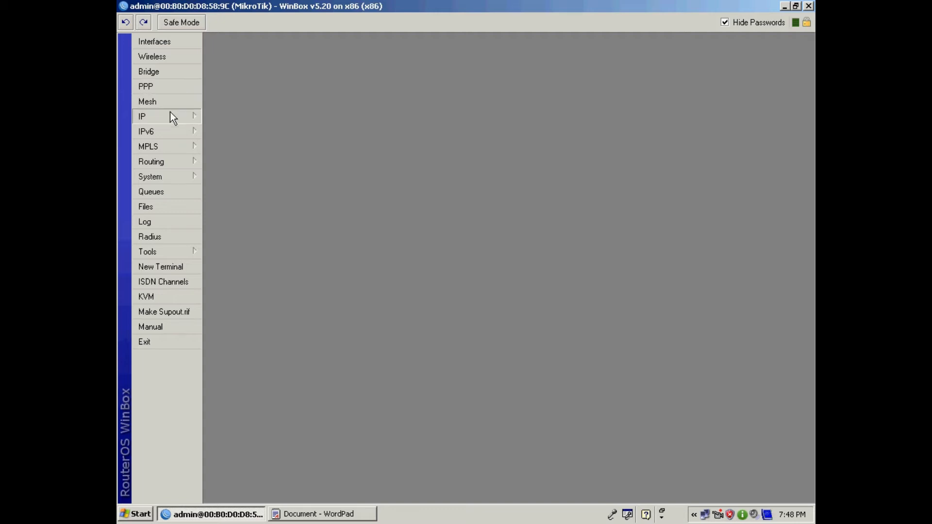
pyautogui.moveTo(155, 117)
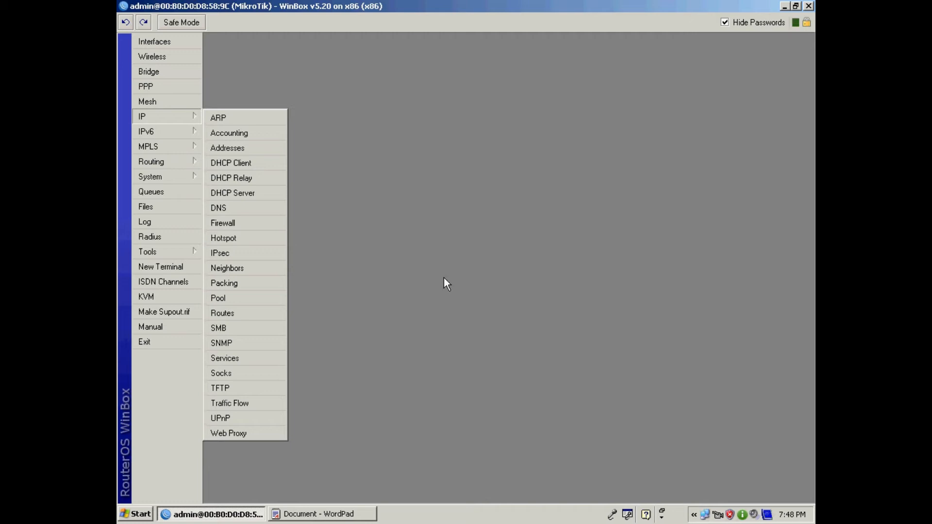
pyautogui.click(499, 342)
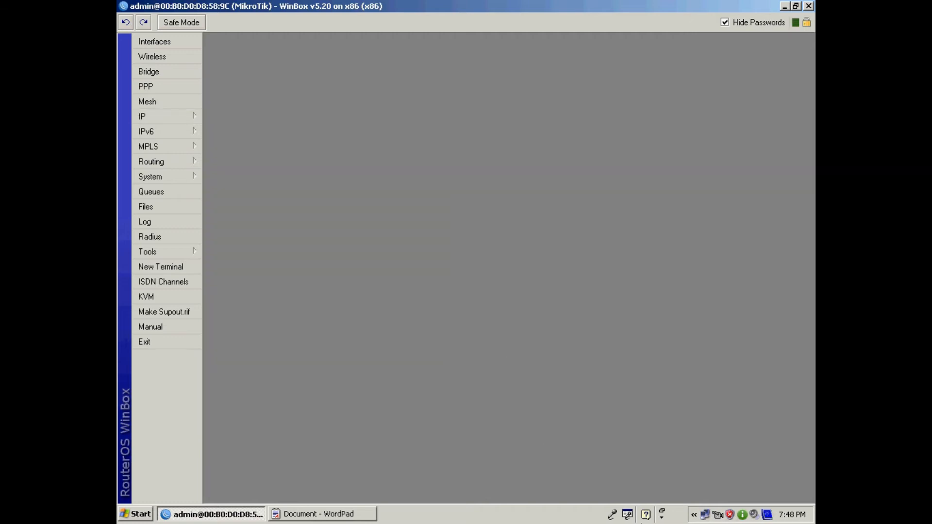
# - Open the Local Area Connection's Internet Protocol (TCP/IP) properties
pyautogui.doubleClick(704, 515)
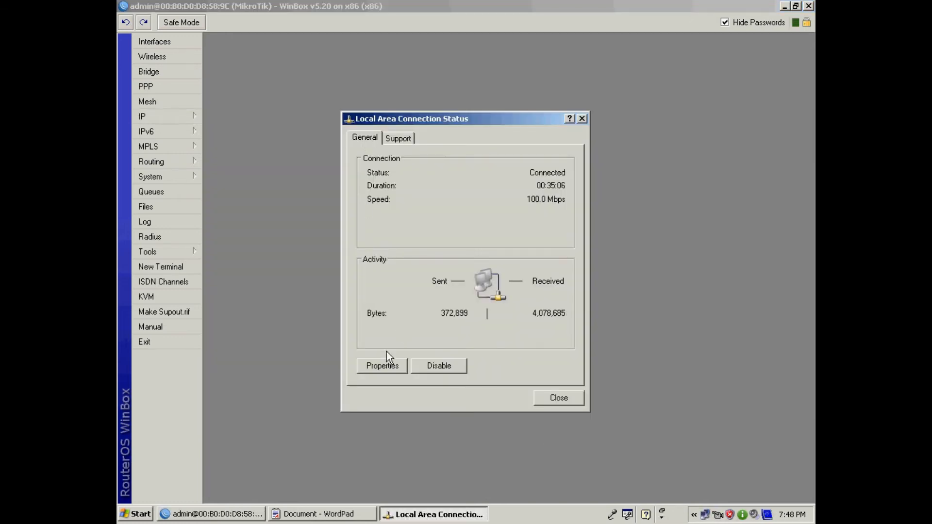
pyautogui.click(382, 367)
pyautogui.scroll(-1, 403, 246)
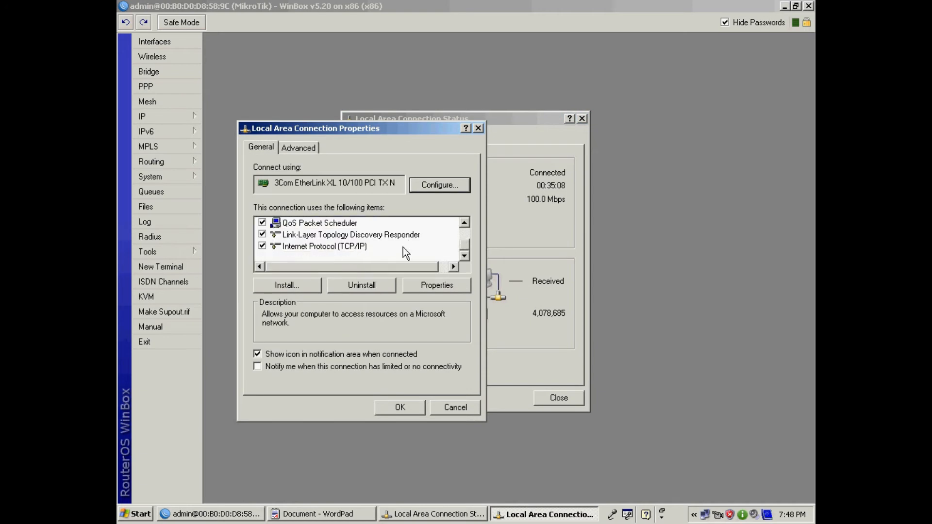
pyautogui.click(331, 248)
pyautogui.click(447, 286)
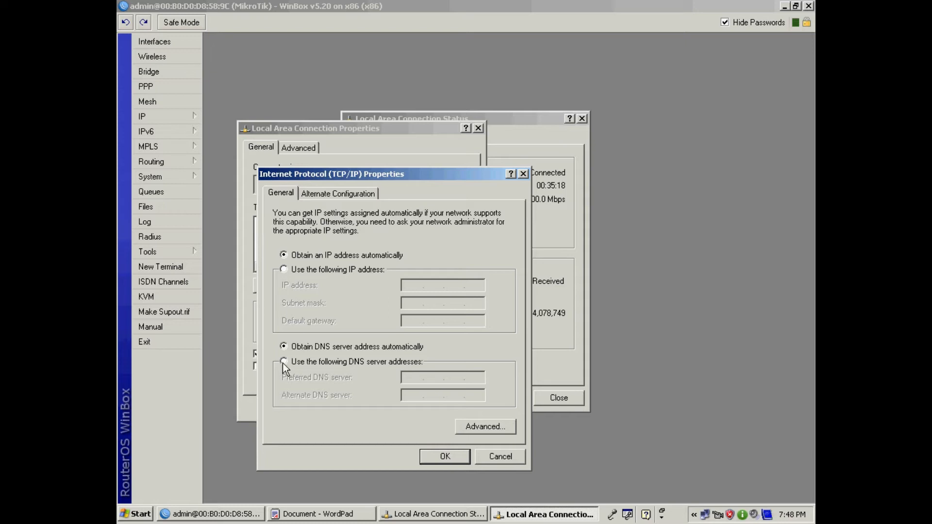
pyautogui.moveTo(373, 174); pyautogui.dragTo(426, 179)
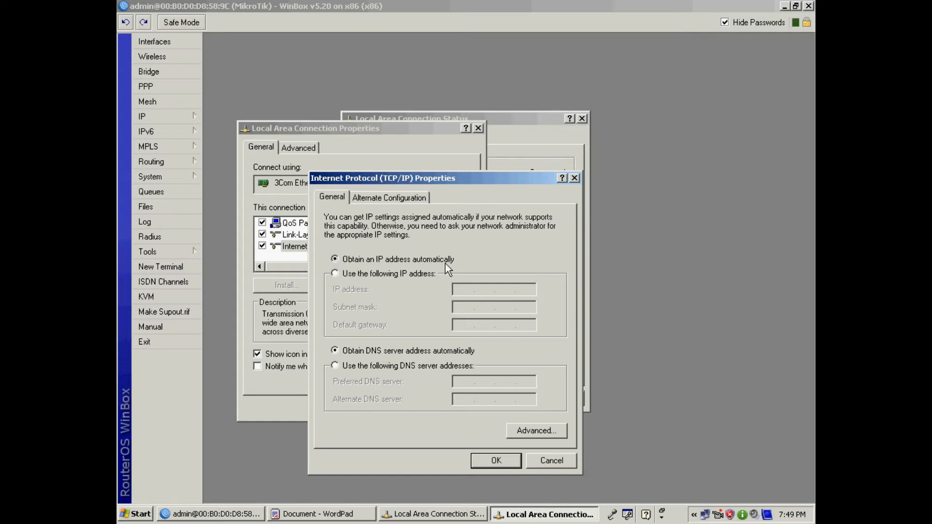
# - Keep IP and DNS addresses obtained automatically and cancel both dialogs without saving
pyautogui.click(335, 275)
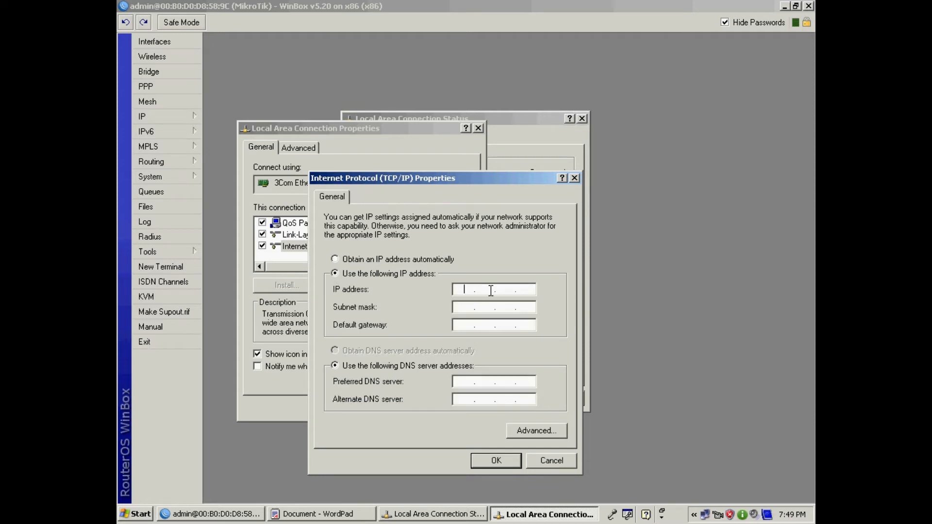
pyautogui.click(335, 259)
pyautogui.click(339, 352)
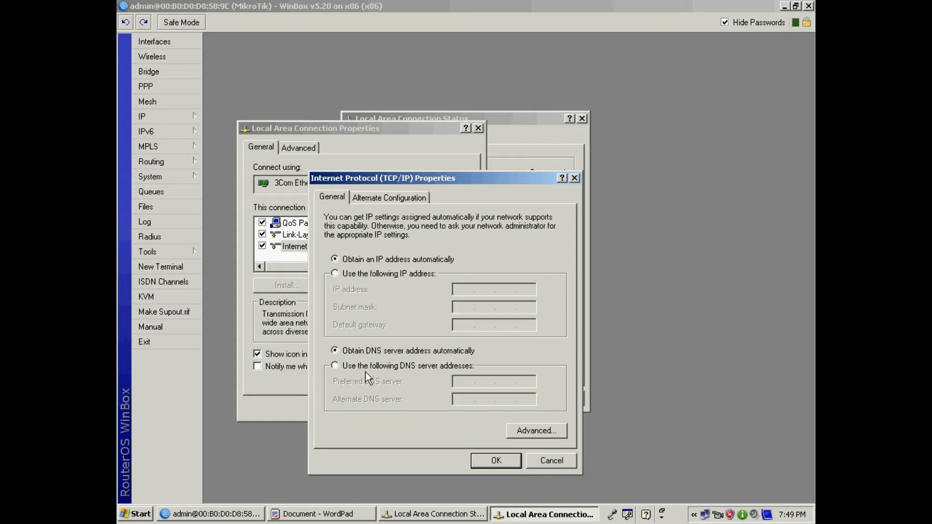
pyautogui.click(556, 465)
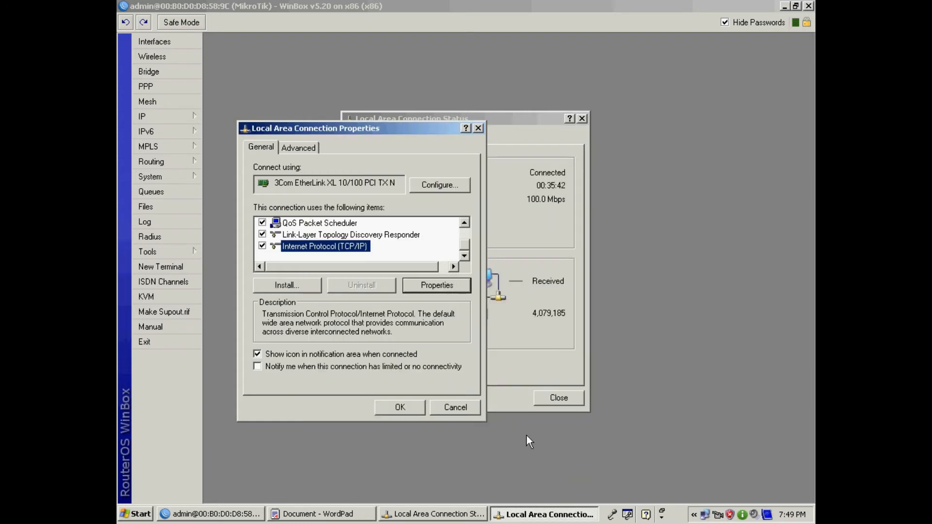
pyautogui.click(451, 411)
# - Close the connection status window, open IP > DHCP Server and launch the DHCP Setup wizard
pyautogui.click(568, 403)
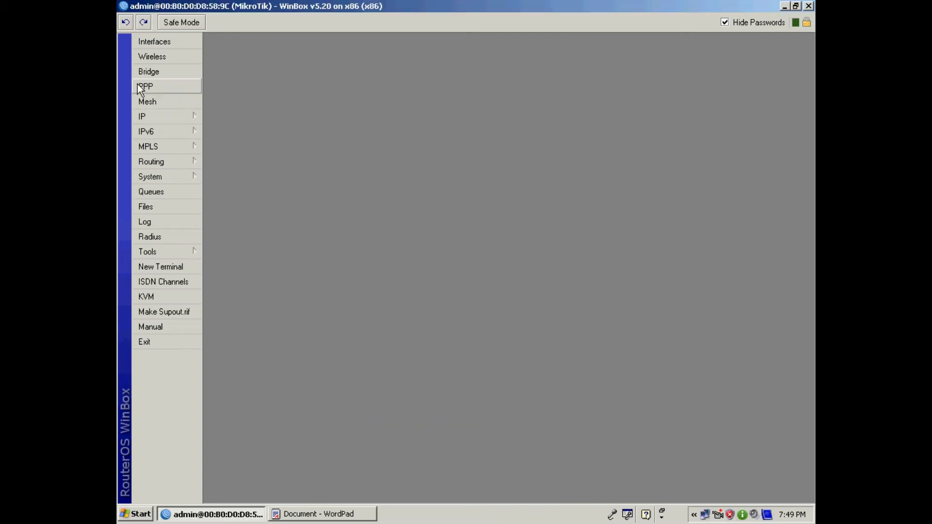
pyautogui.click(143, 116)
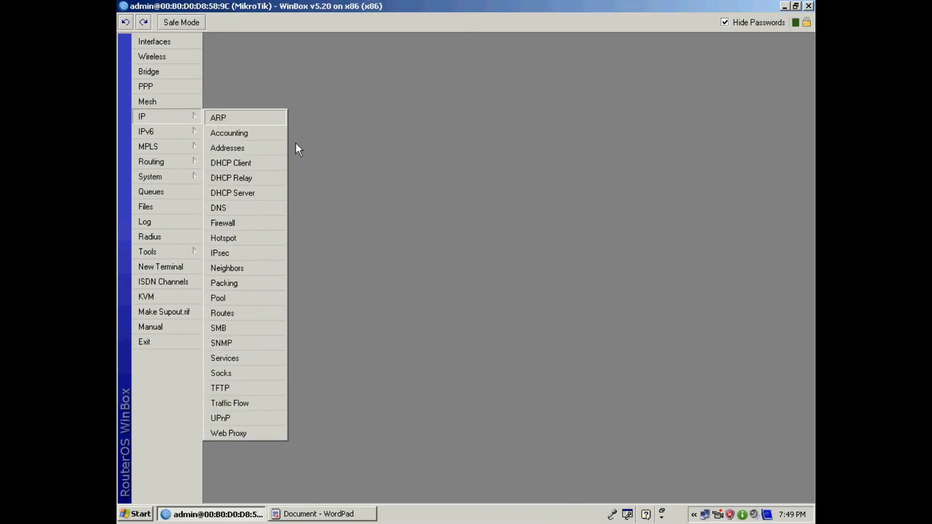
pyautogui.click(267, 194)
pyautogui.moveTo(502, 153); pyautogui.dragTo(501, 109)
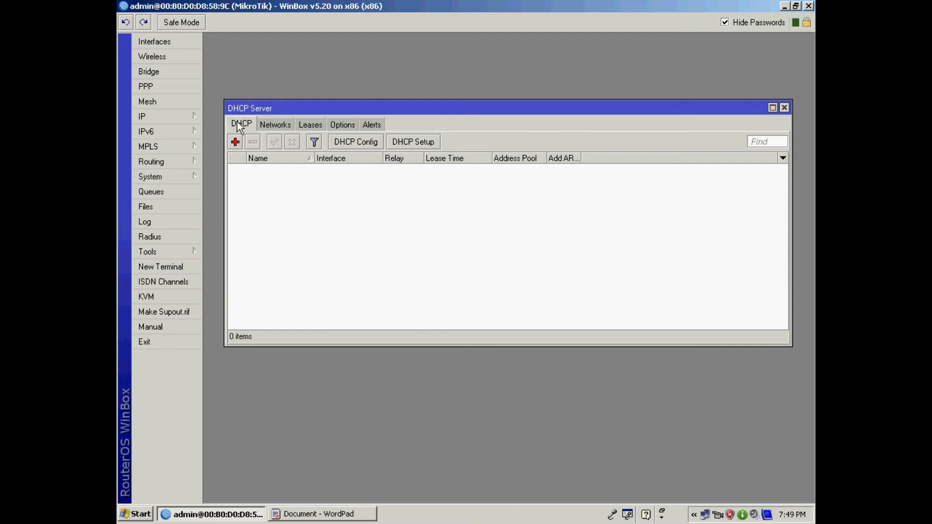
pyautogui.click(427, 145)
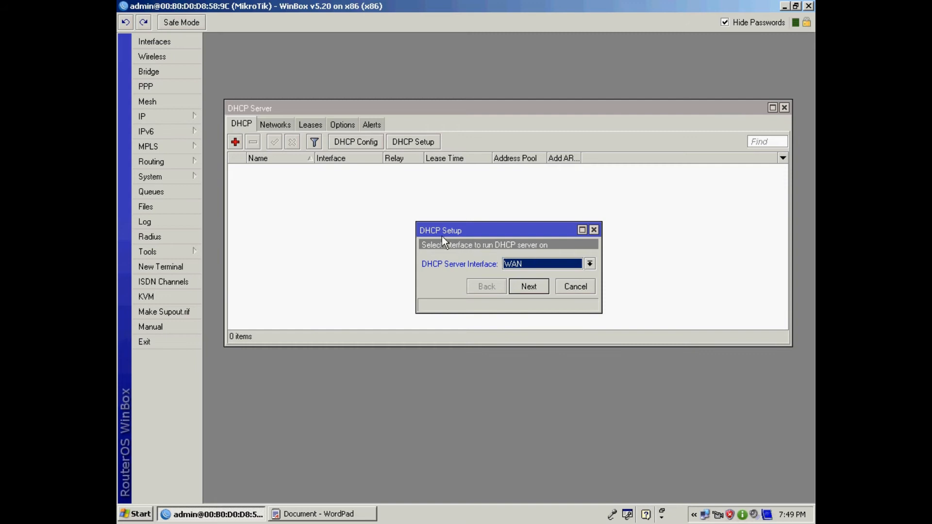
pyautogui.moveTo(459, 230); pyautogui.dragTo(445, 208)
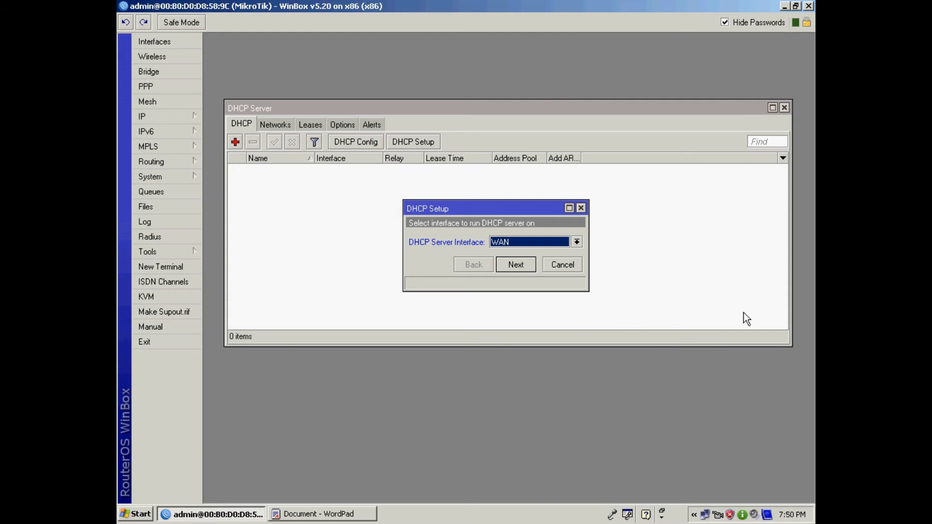
# - Choose LAN as the DHCP server interface and accept address space 192.168.100.0/24
pyautogui.click(575, 242)
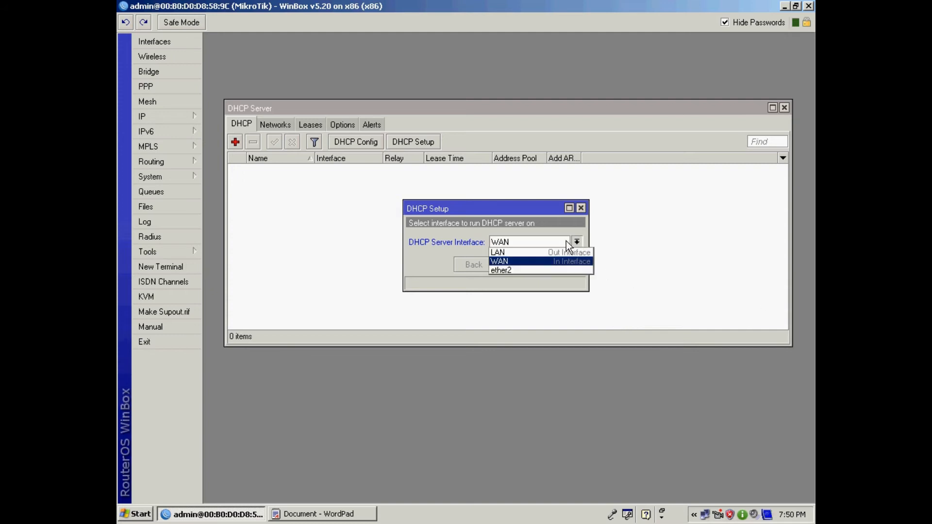
pyautogui.click(514, 251)
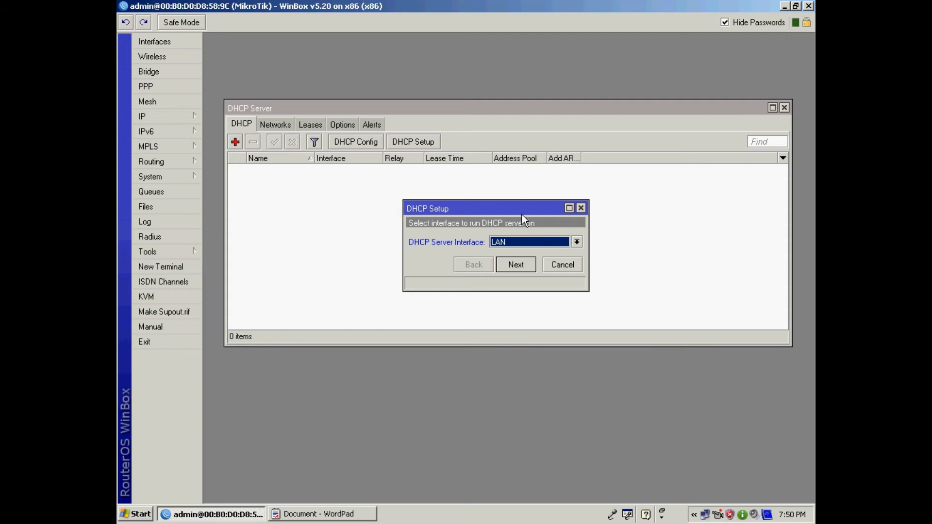
pyautogui.click(516, 265)
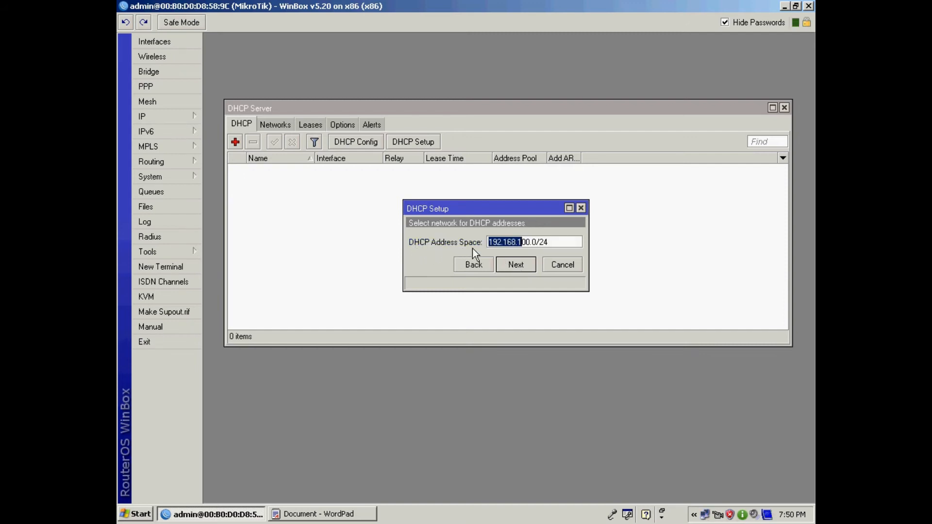
pyautogui.moveTo(536, 242); pyautogui.dragTo(484, 241)
pyautogui.click(531, 242)
pyautogui.doubleClick(531, 242)
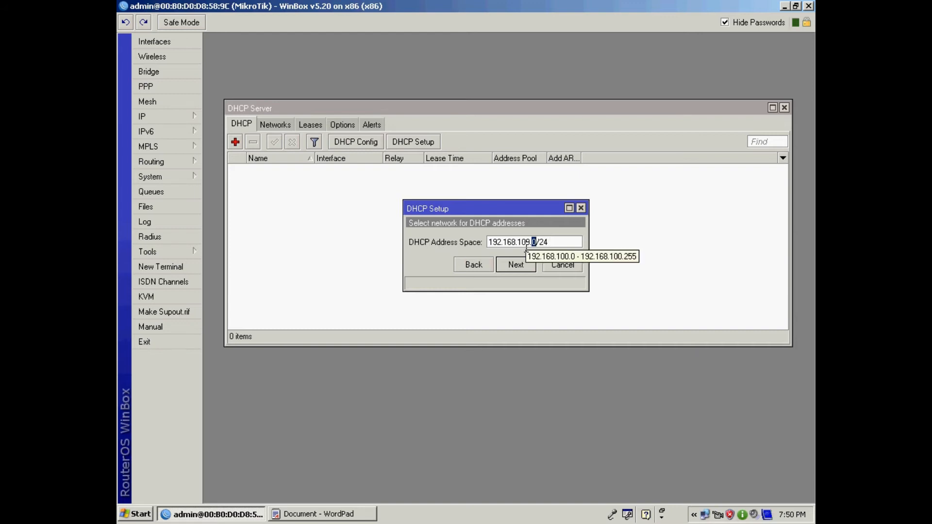
pyautogui.click(556, 242)
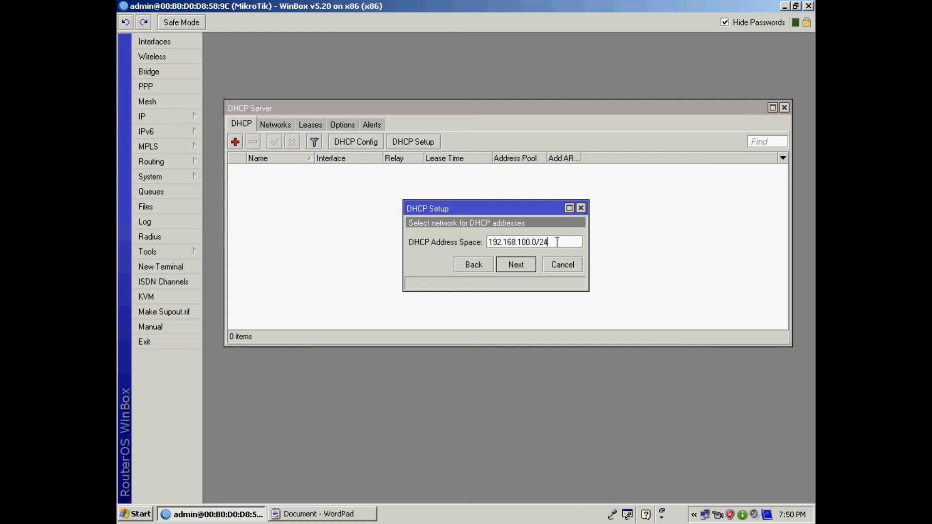
pyautogui.click(531, 264)
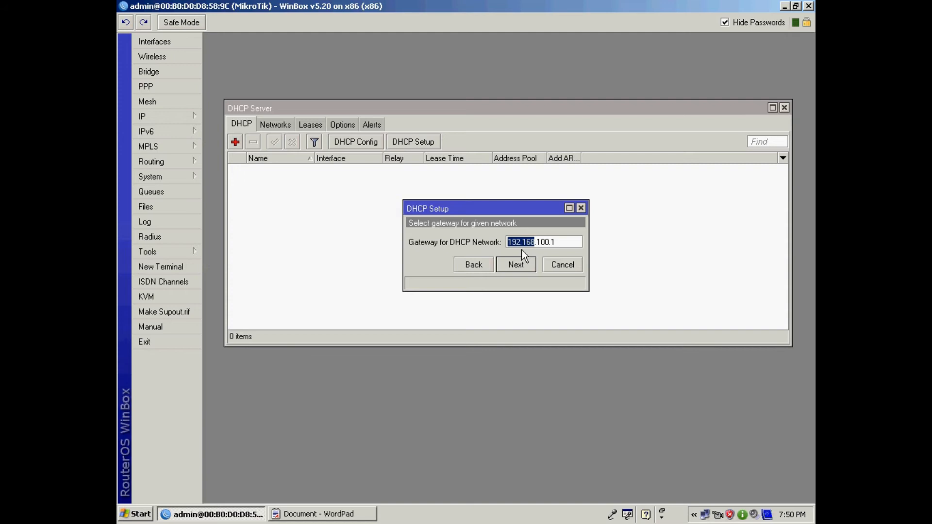
# - Accept gateway 192.168.100.1 and widen the wizard to show the full pool range
pyautogui.hotkey('shift', 'Right')
pyautogui.click(556, 242)
pyautogui.click(523, 266)
pyautogui.moveTo(589, 256); pyautogui.dragTo(666, 248)
pyautogui.click(590, 243)
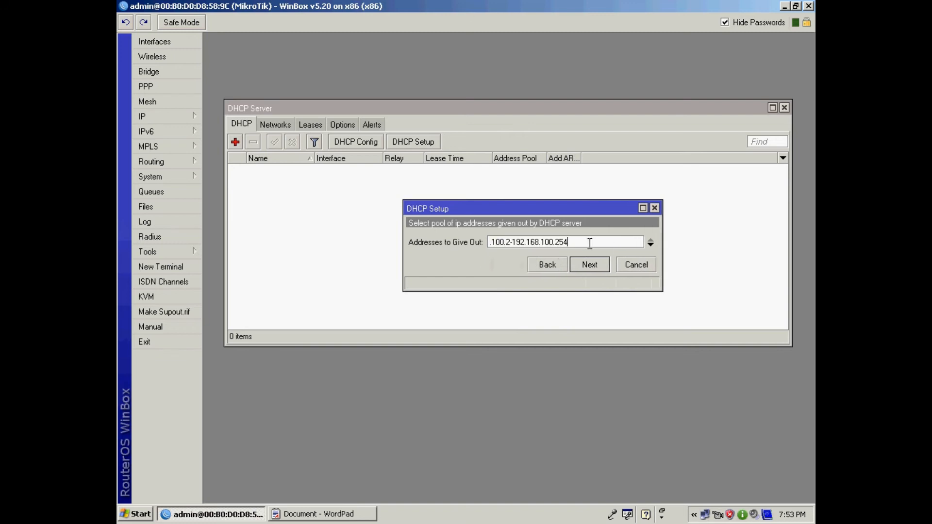
# - Change the pool start from 192.168.100.2 to 192.168.100.5, giving 192.168.100.5-192.168.100.254
pyautogui.press('Home')
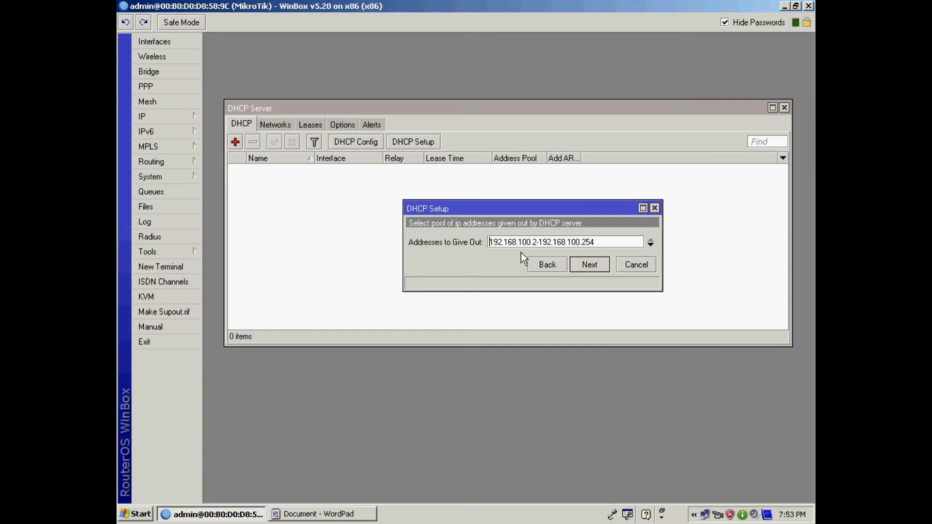
pyautogui.click(595, 244)
pyautogui.moveTo(538, 242); pyautogui.dragTo(485, 243)
pyautogui.moveTo(598, 242); pyautogui.dragTo(485, 243)
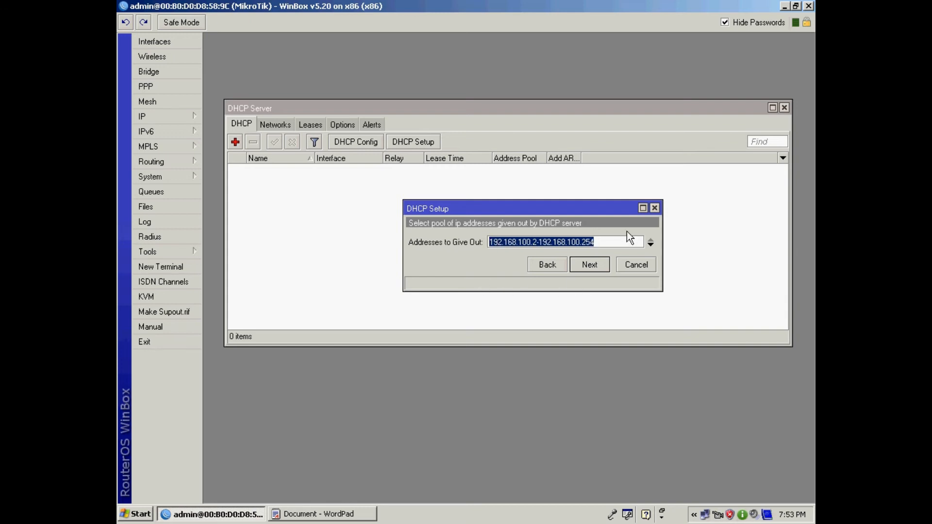
pyautogui.click(536, 245)
pyautogui.doubleClick(514, 244)
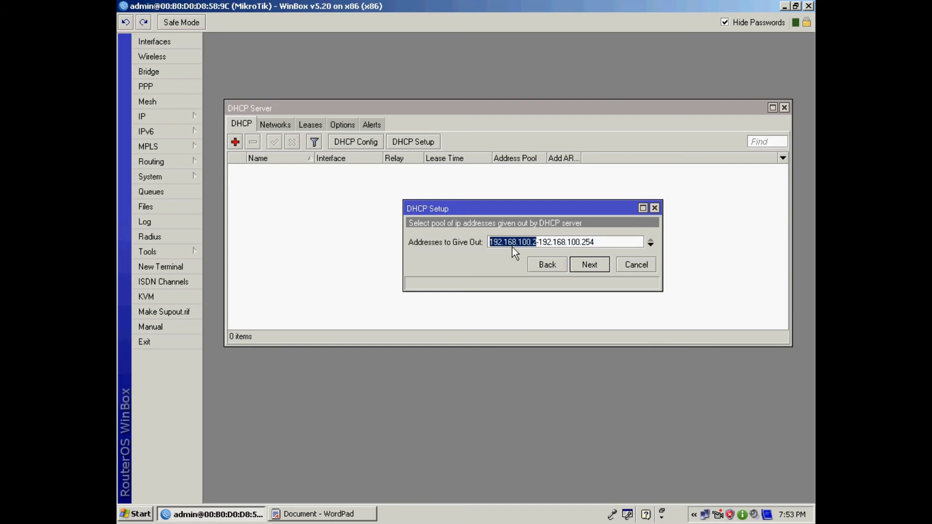
pyautogui.click(539, 242)
pyautogui.moveTo(540, 242); pyautogui.dragTo(601, 244)
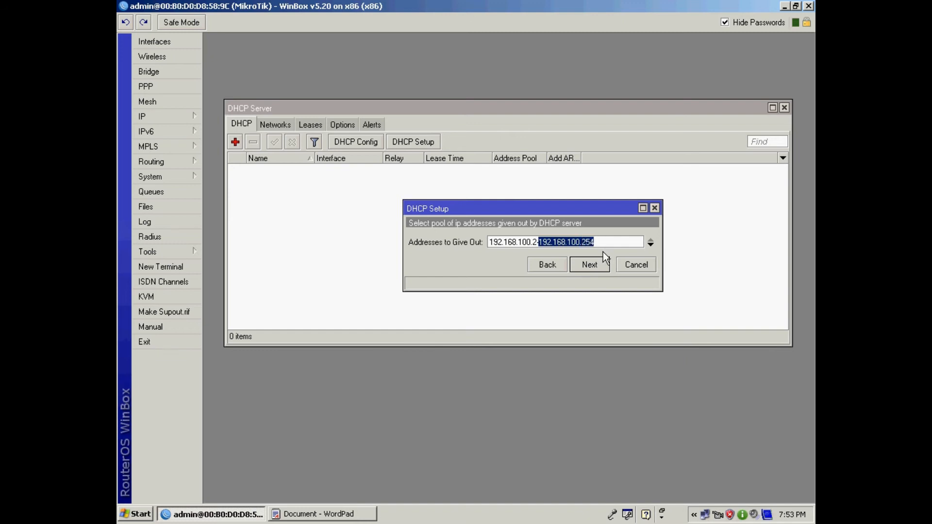
pyautogui.click(602, 243)
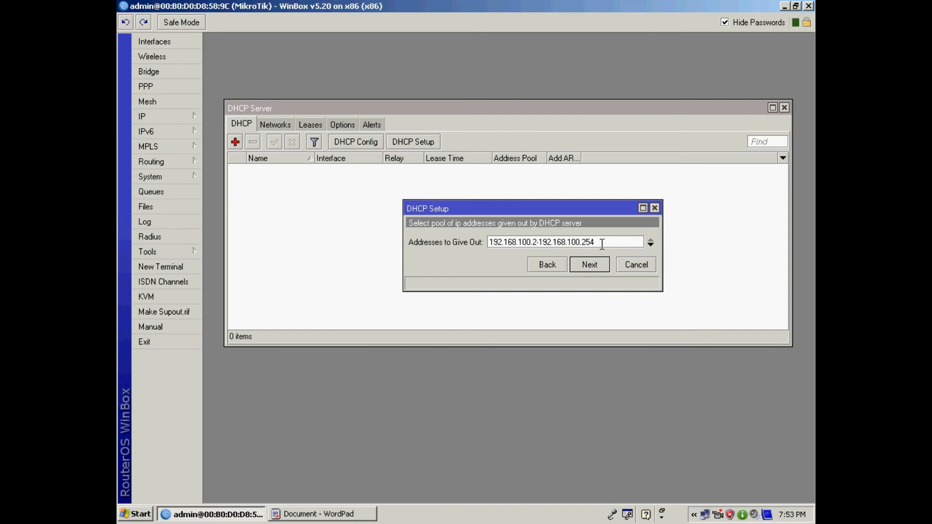
pyautogui.click(532, 244)
pyautogui.press('Delete')
pyautogui.write('5')
# - Accept the pool and keep 192.168.15.1 as the only DNS server, discarding a trial 8.8.8.8 entry
pyautogui.click(598, 269)
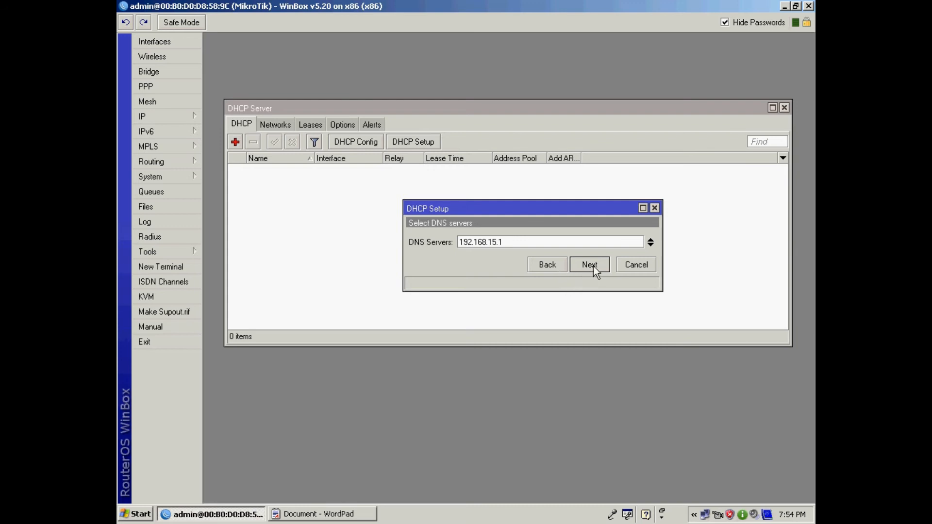
pyautogui.click(650, 247)
pyautogui.write('8')
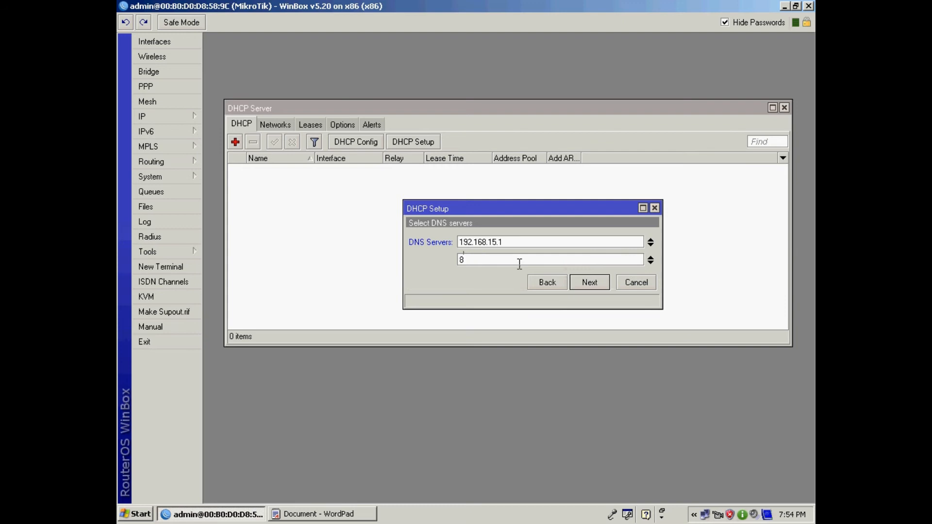
pyautogui.write('8.8')
pyautogui.press('BackSpace')
pyautogui.press('BackSpace')
pyautogui.press('BackSpace')
pyautogui.press('BackSpace')
pyautogui.write('8.8.8.8')
pyautogui.click(652, 259)
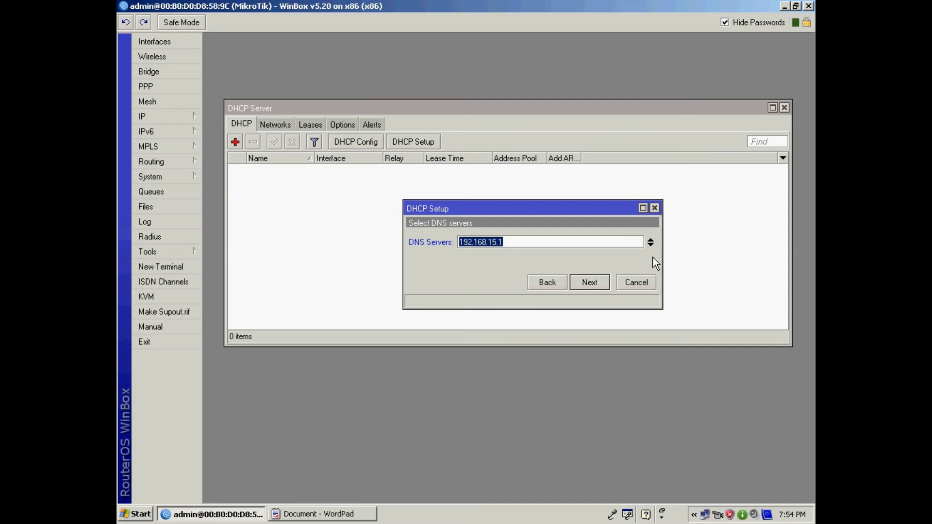
pyautogui.click(599, 282)
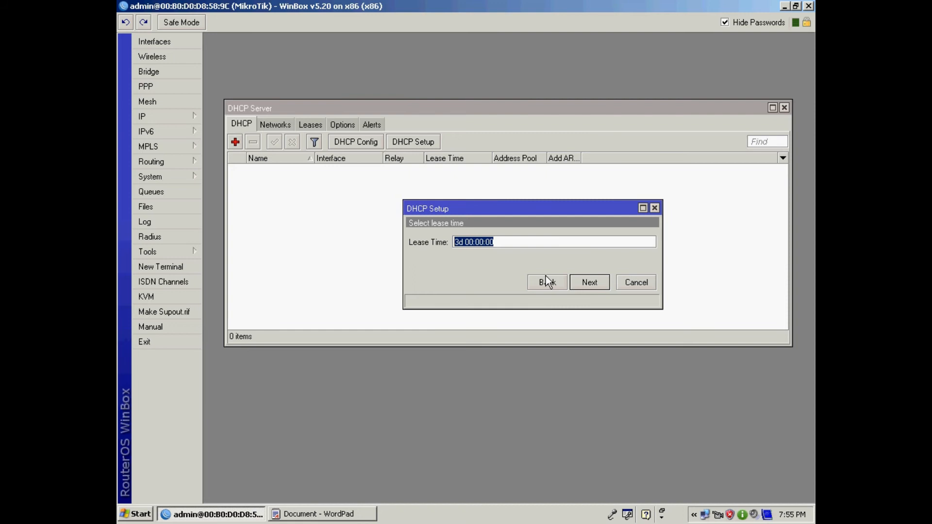
# - Finish the wizard with the 3-day lease, creating dhcp1 on LAN, then minimize WinBox and WordPad
pyautogui.click(595, 283)
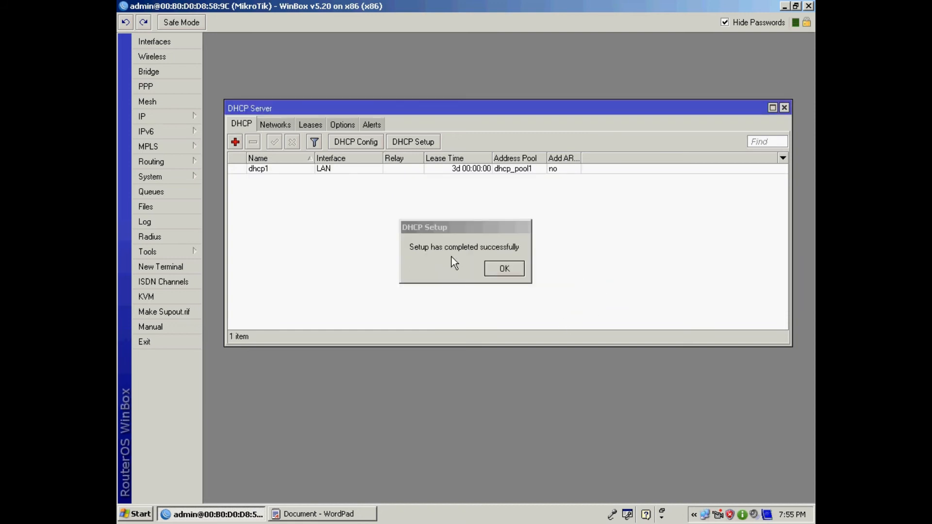
pyautogui.click(505, 269)
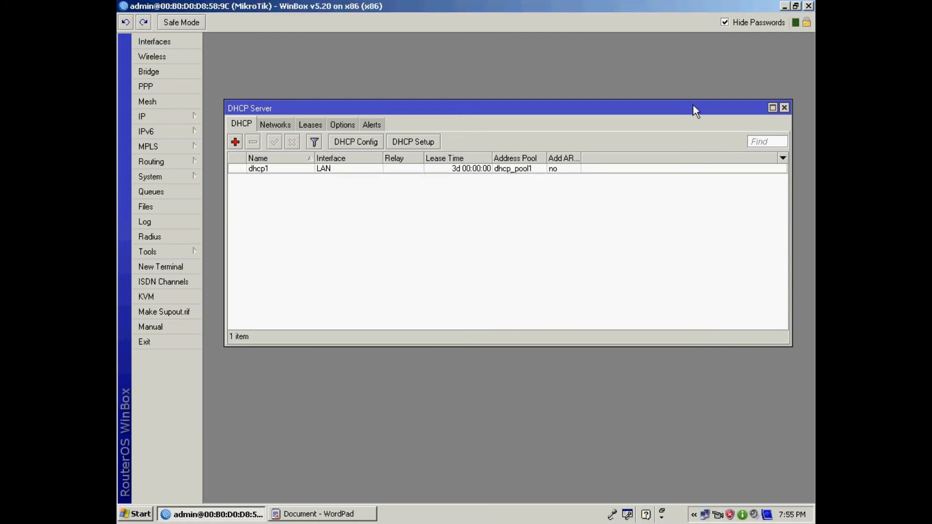
pyautogui.click(786, 7)
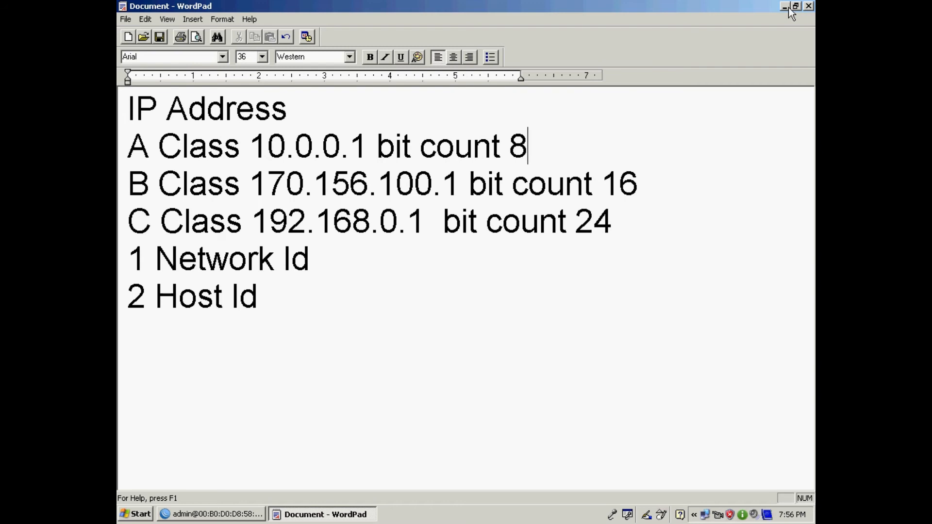
pyautogui.click(787, 6)
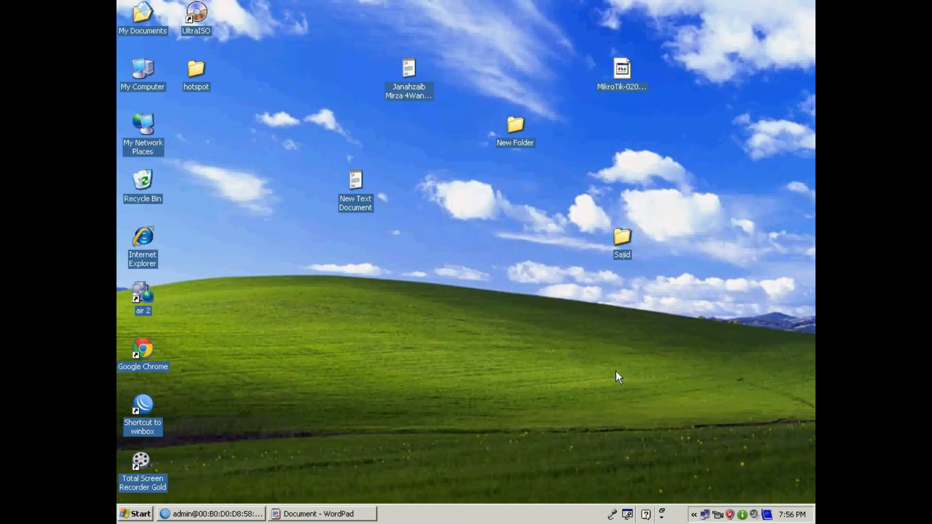
# - Repair the Local Area Connection from its Support tab so it obtains 192.168.100.254
pyautogui.doubleClick(704, 517)
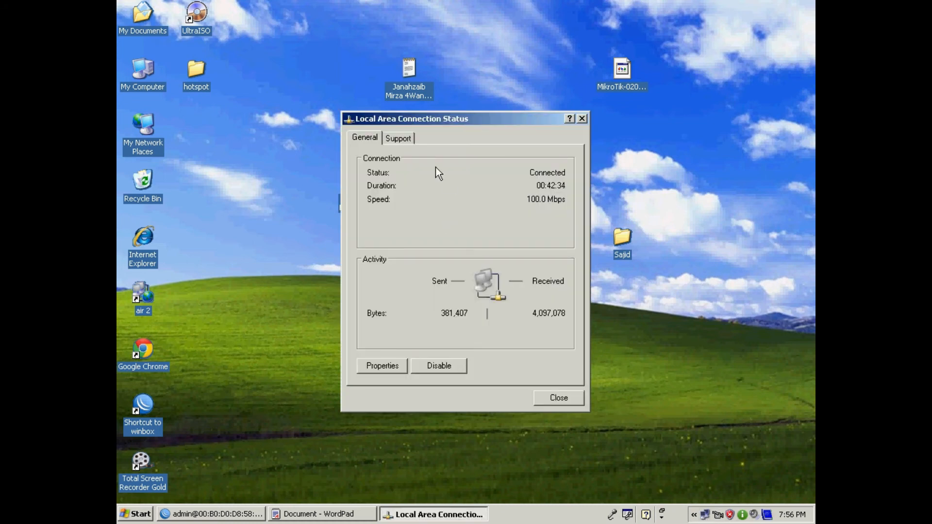
pyautogui.click(398, 140)
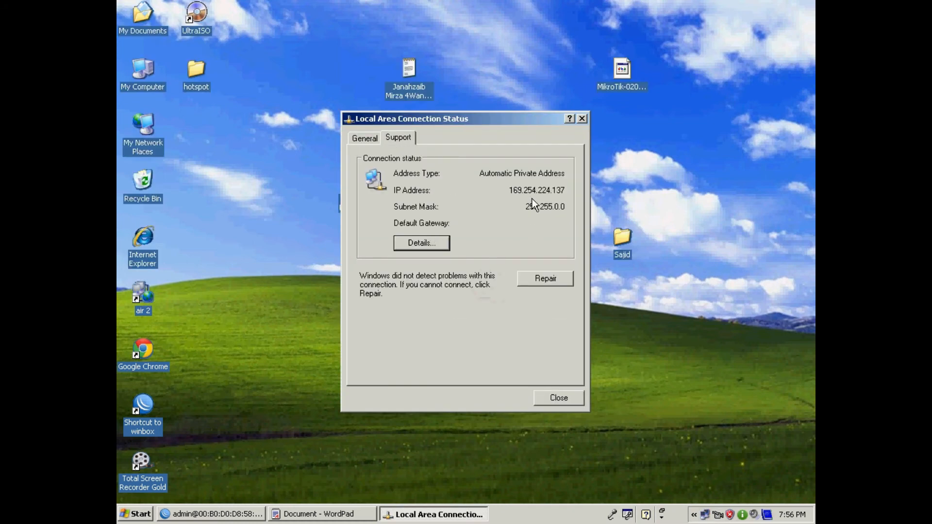
pyautogui.moveTo(482, 119); pyautogui.dragTo(477, 119)
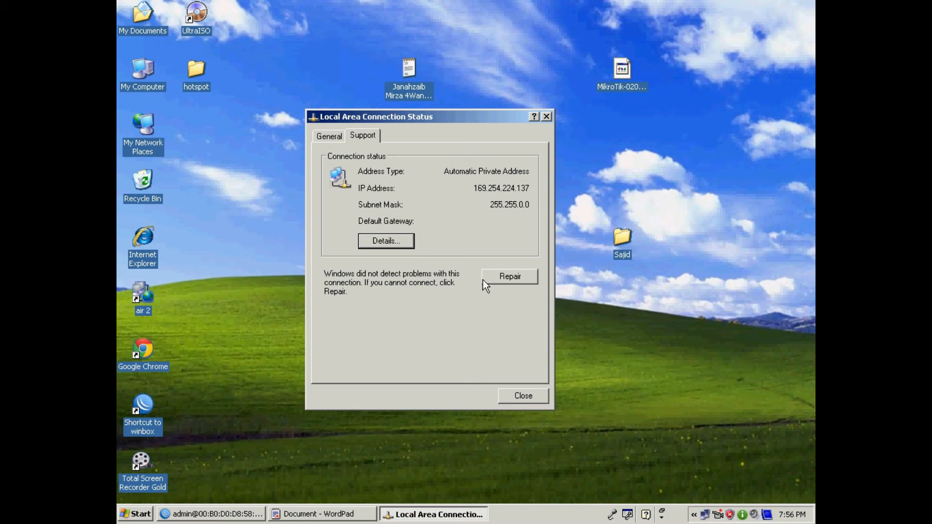
pyautogui.click(505, 278)
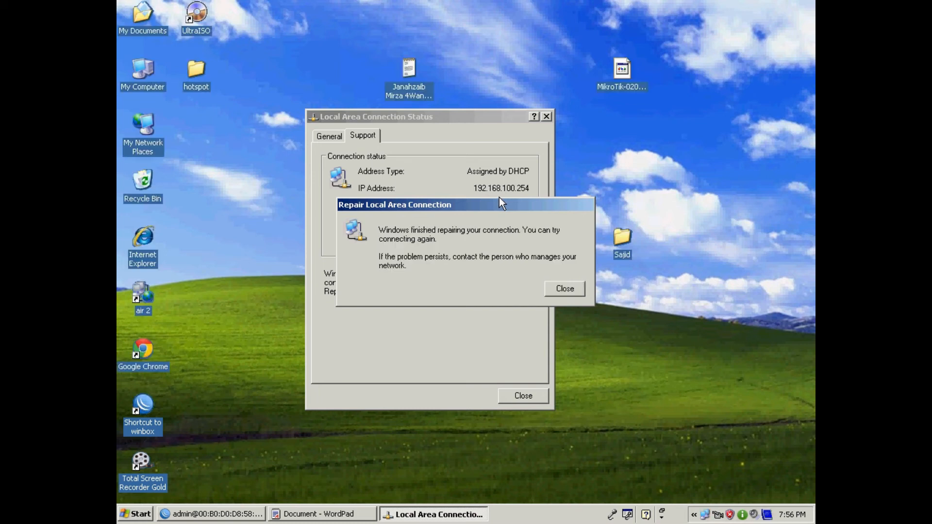
# - Check the lease's IP, mask, gateway, DHCP server 192.168.100.1 and DNS 192.168.15.1, then close both dialogs
pyautogui.click(563, 290)
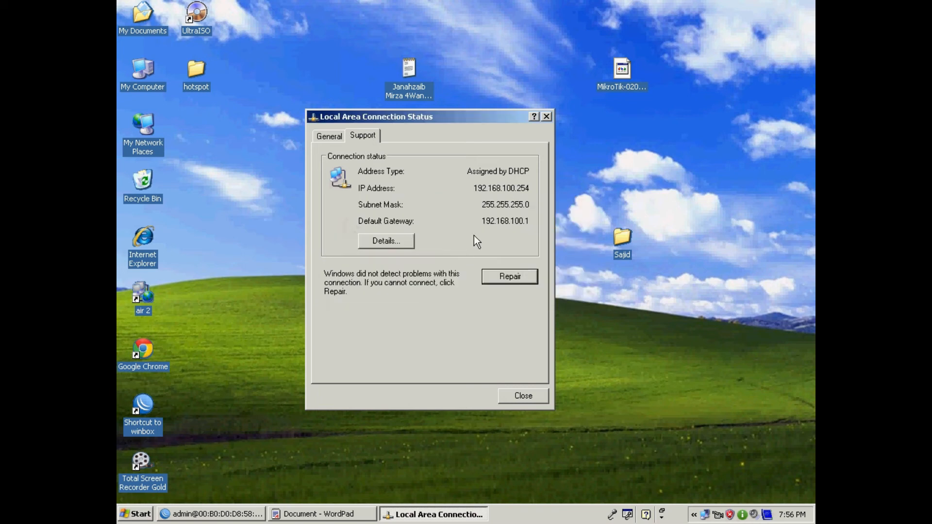
pyautogui.click(387, 242)
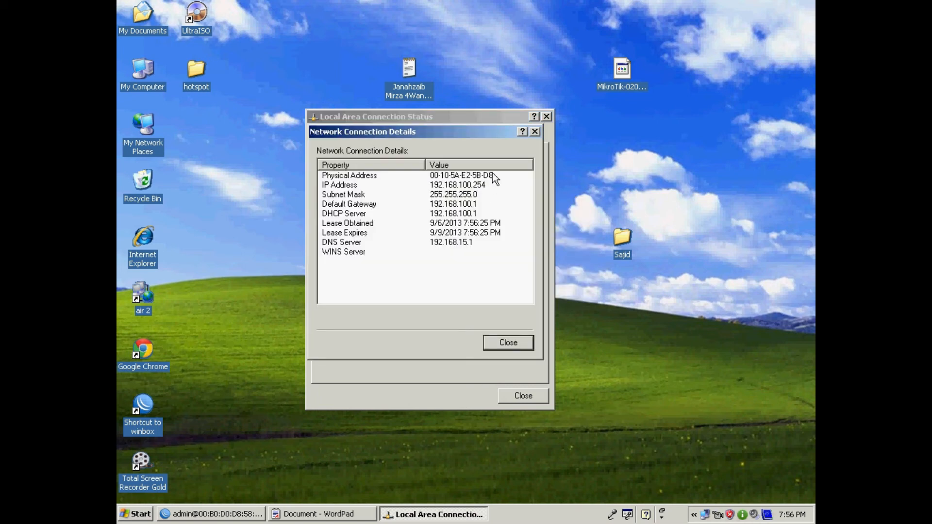
pyautogui.click(474, 186)
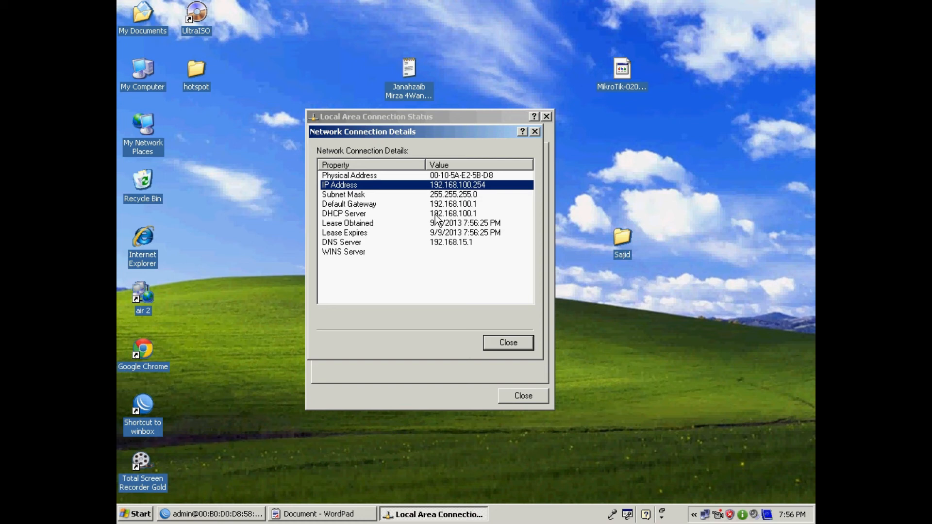
pyautogui.click(455, 196)
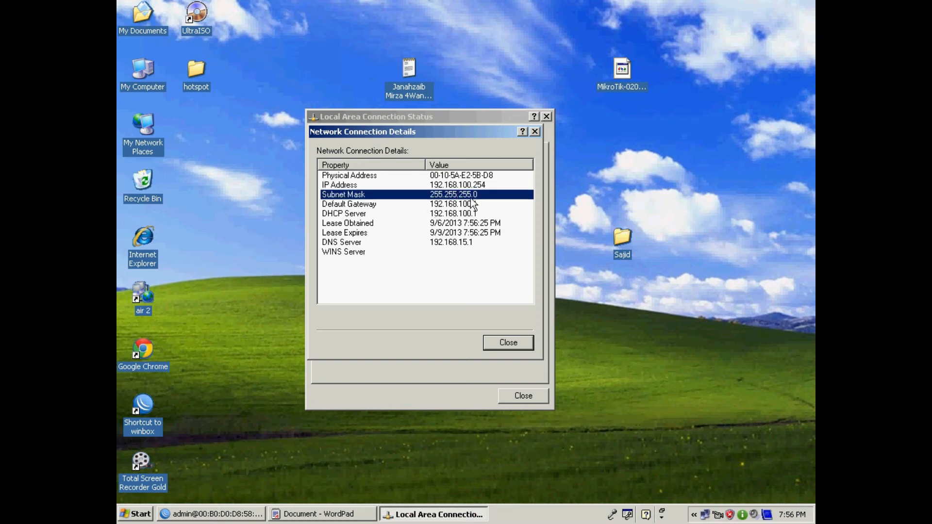
pyautogui.click(453, 205)
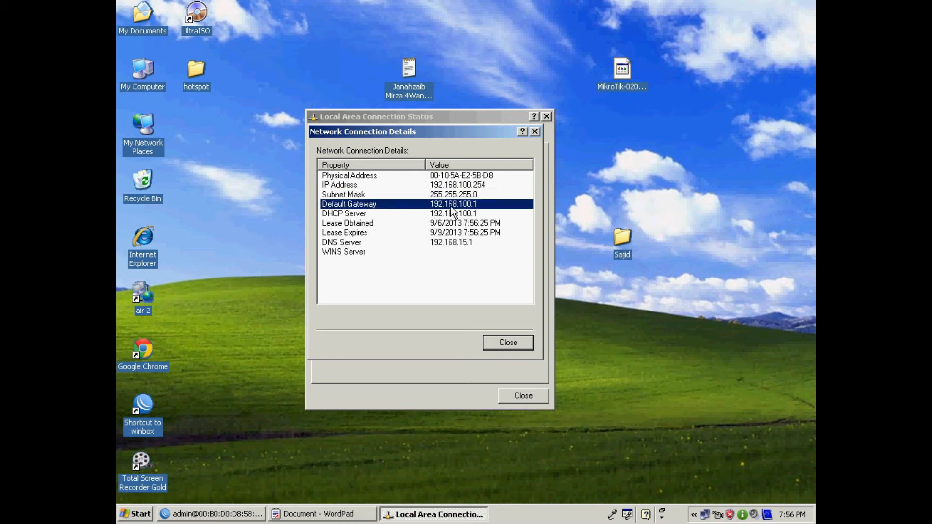
pyautogui.click(452, 216)
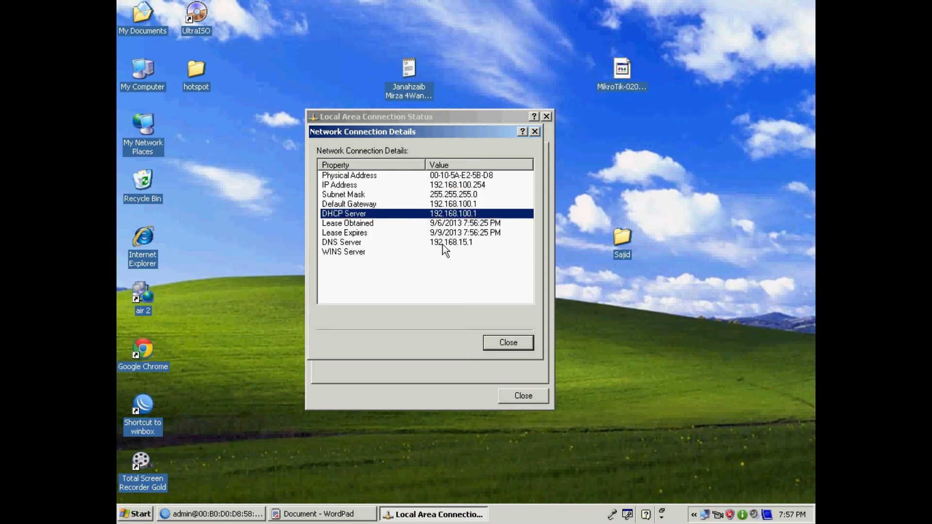
pyautogui.click(455, 244)
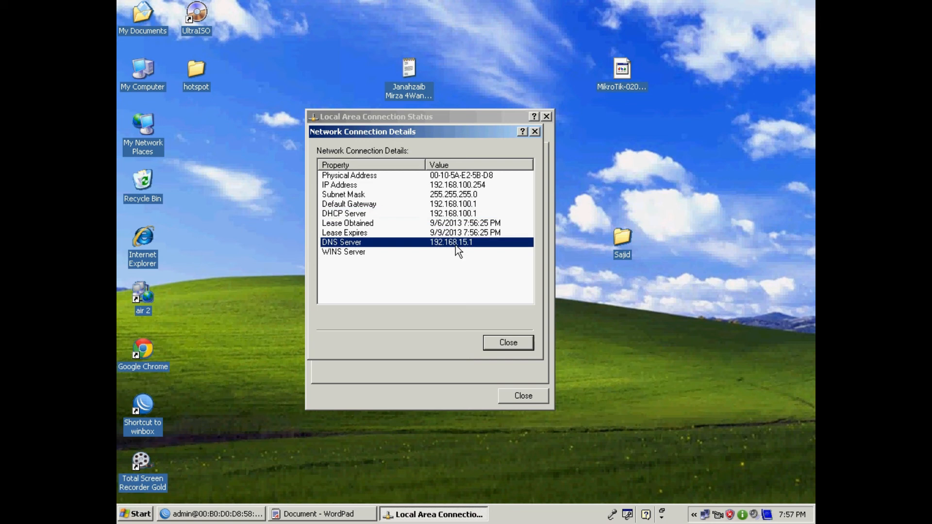
pyautogui.click(508, 346)
pyautogui.click(525, 400)
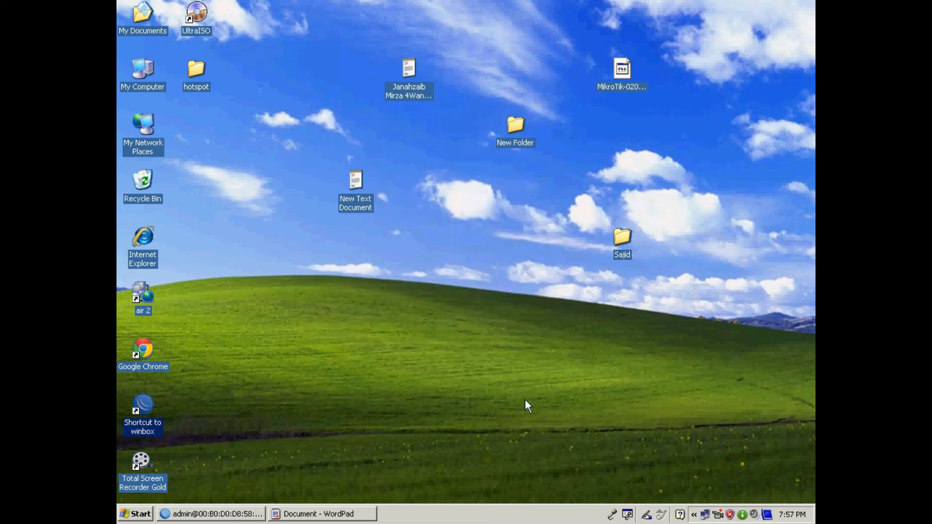
pyautogui.click(208, 516)
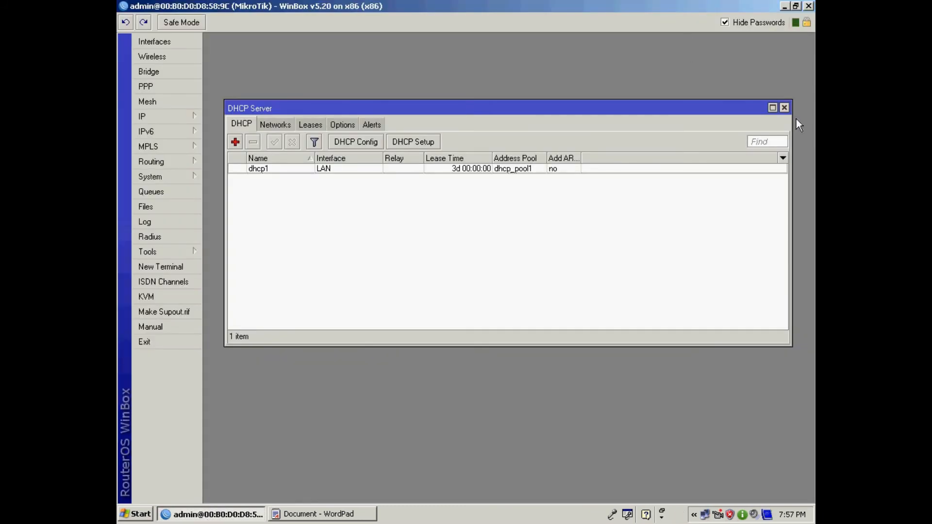
pyautogui.click(784, 108)
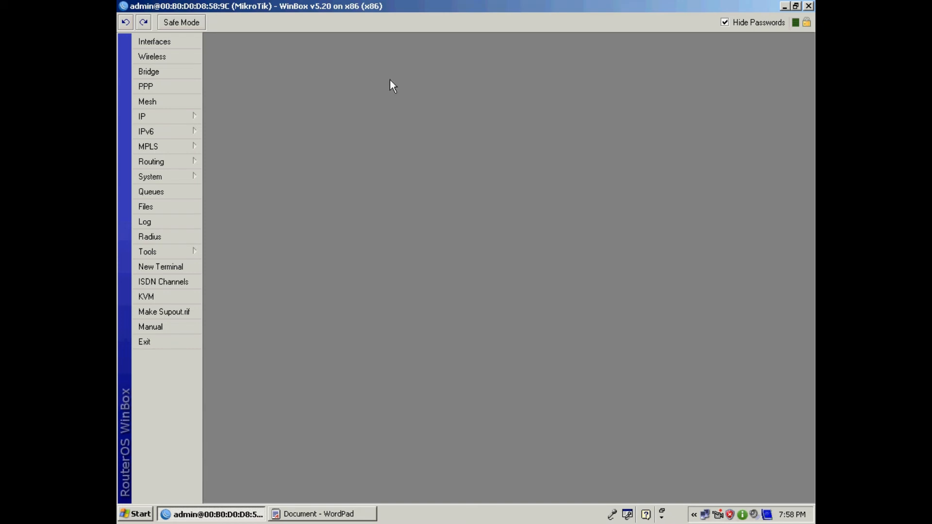
# - Launch Internet Explorer, see the 'cannot display the webpage' error, and return to WinBox
pyautogui.click(150, 121)
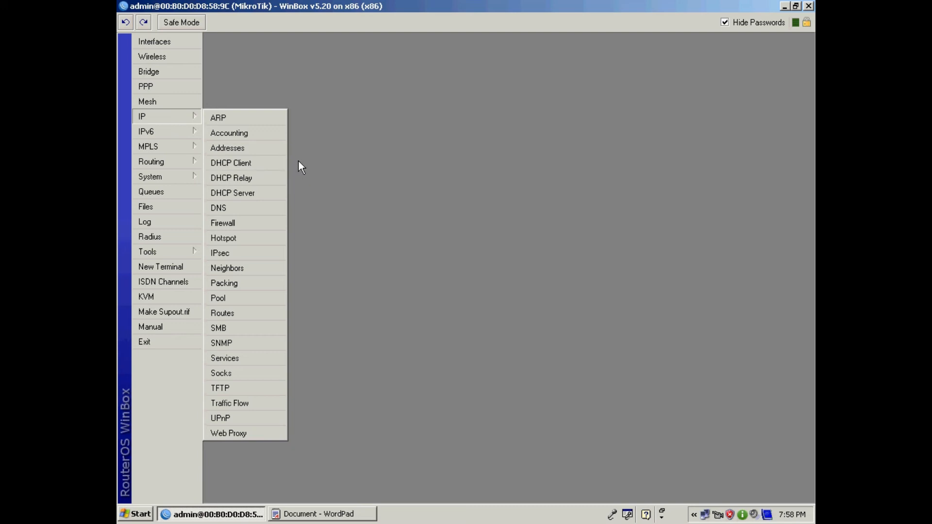
pyautogui.click(785, 6)
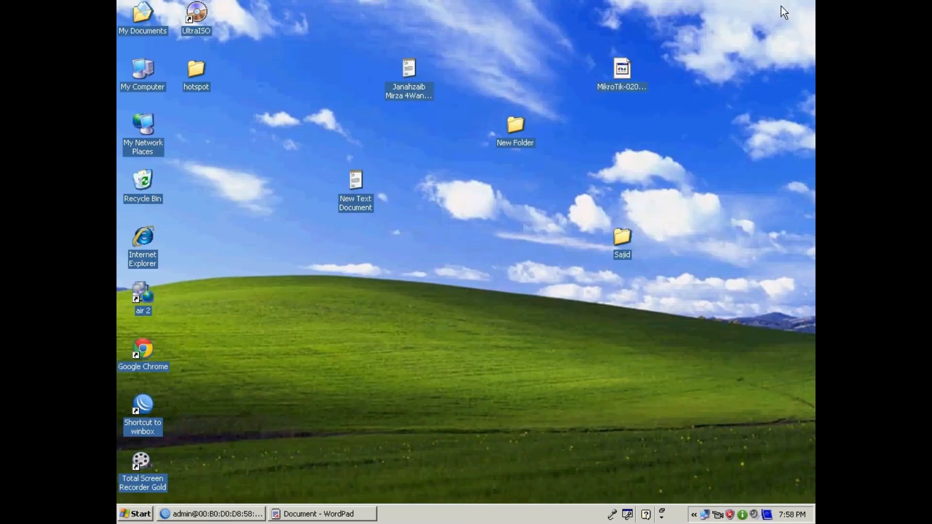
pyautogui.doubleClick(144, 239)
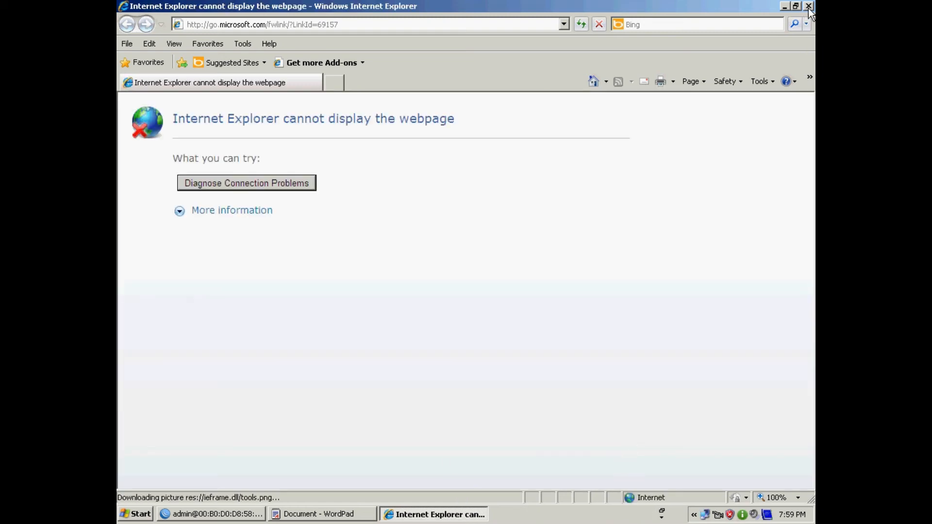
pyautogui.click(228, 517)
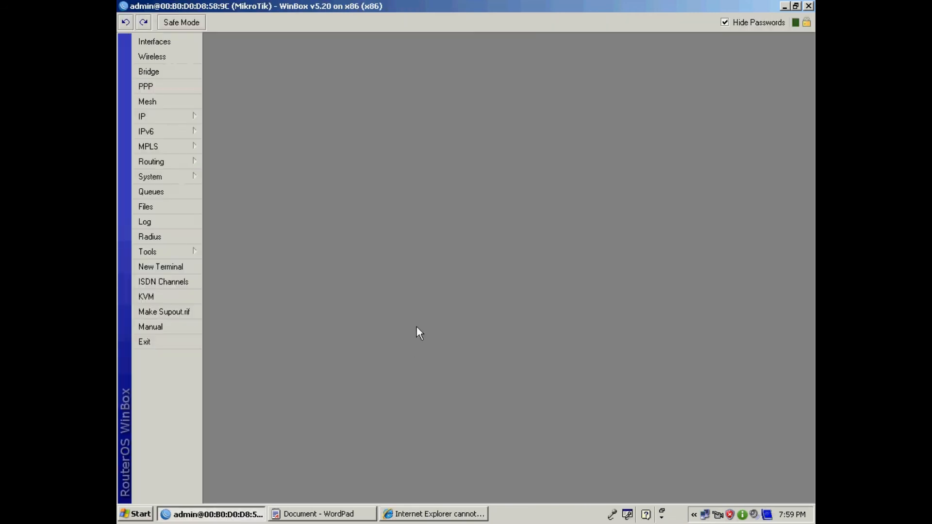
# - Start Hotspot Setup from IP > Hotspot with LAN as the hotspot interface
pyautogui.click(174, 116)
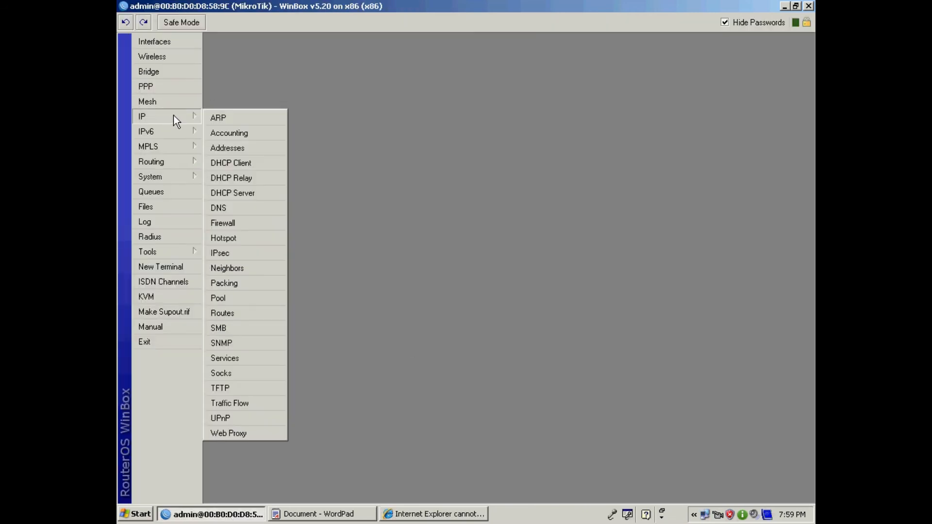
pyautogui.click(246, 240)
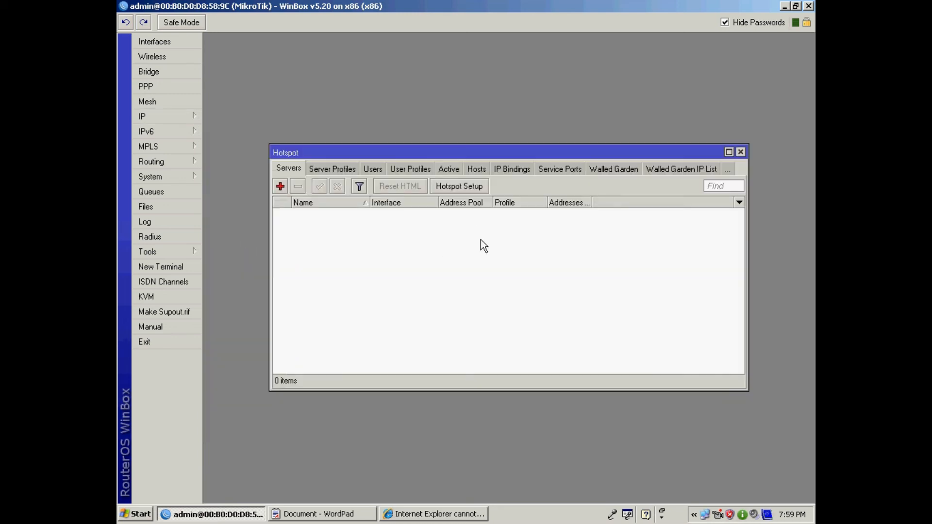
pyautogui.click(469, 187)
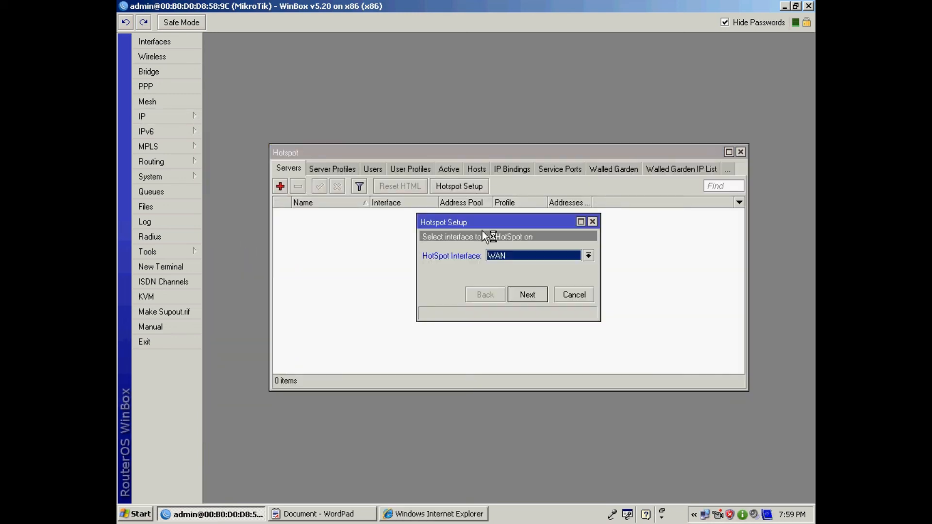
pyautogui.click(588, 256)
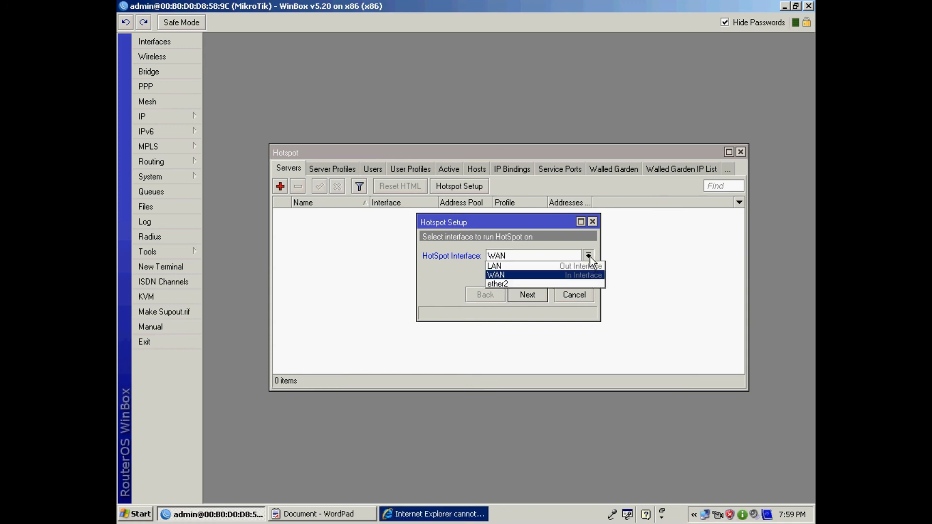
pyautogui.click(524, 270)
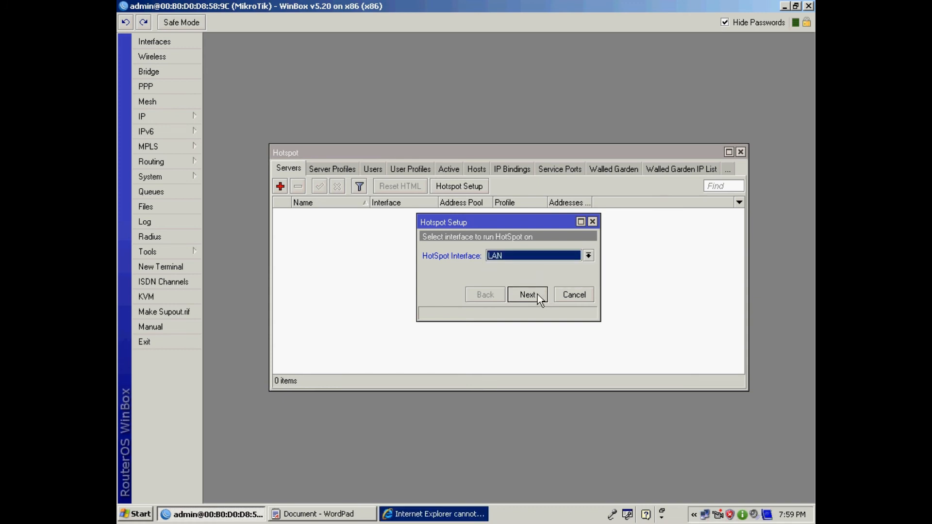
pyautogui.click(538, 294)
pyautogui.moveTo(601, 267); pyautogui.dragTo(642, 266)
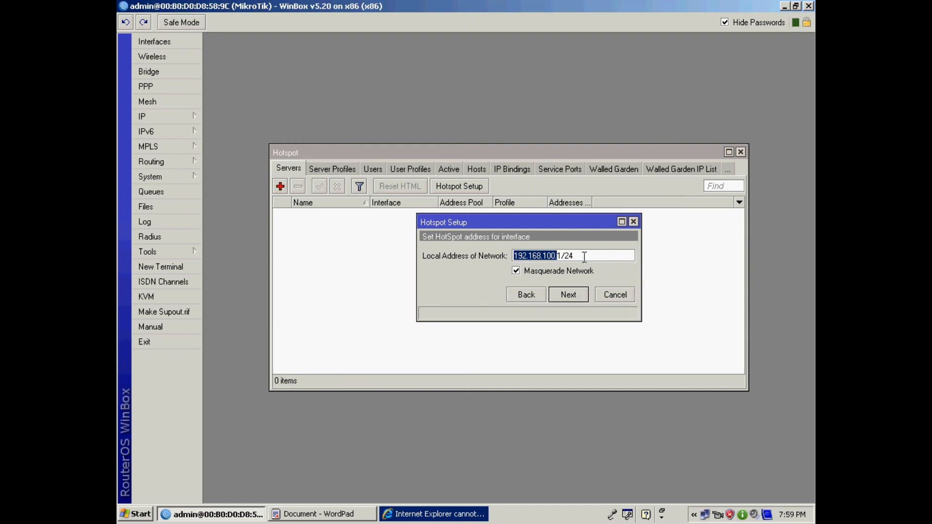
# - Keep local address 192.168.100.1/24 with Masquerade Network and the default 192.168.100.5-192.168.100.254 pool
pyautogui.click(585, 257)
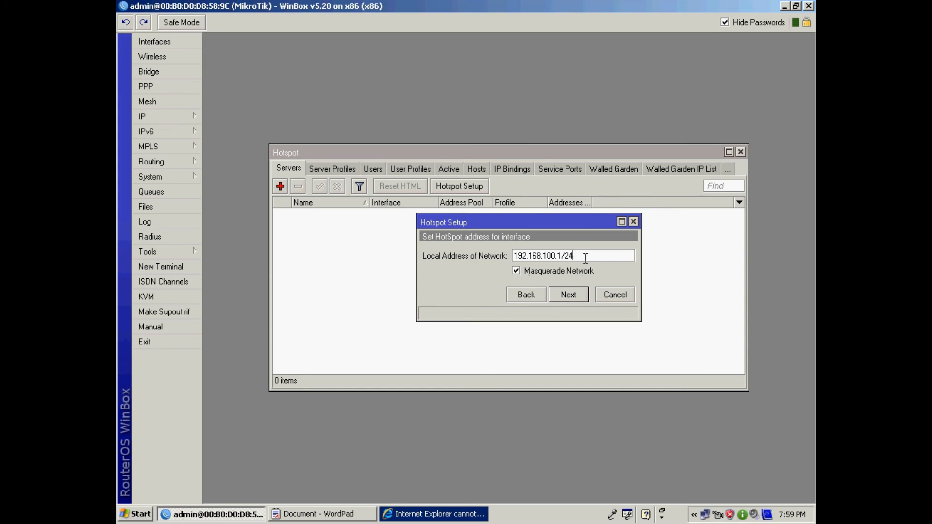
pyautogui.click(517, 271)
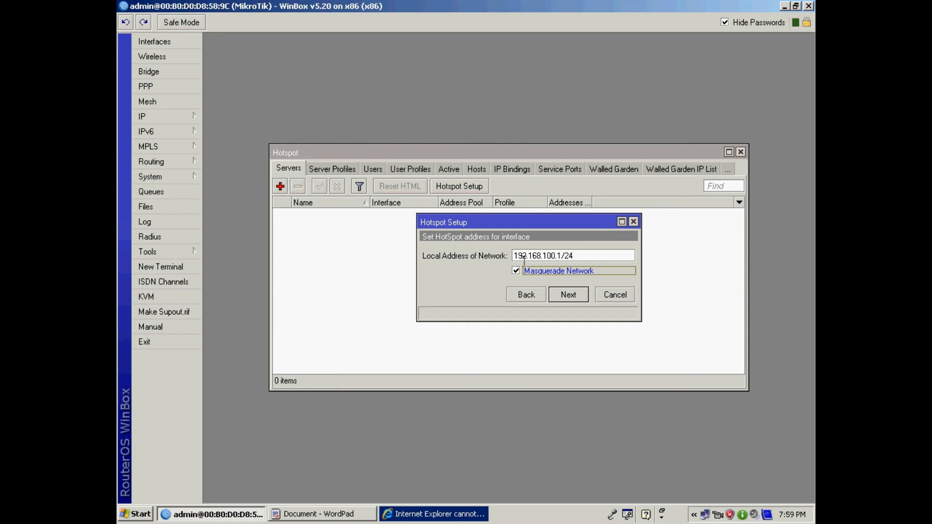
pyautogui.moveTo(567, 255); pyautogui.dragTo(514, 255)
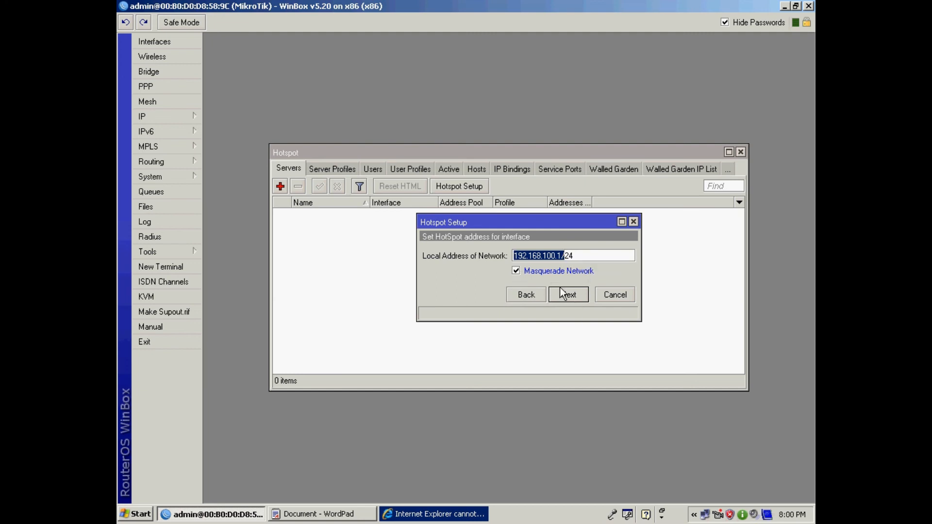
pyautogui.click(579, 298)
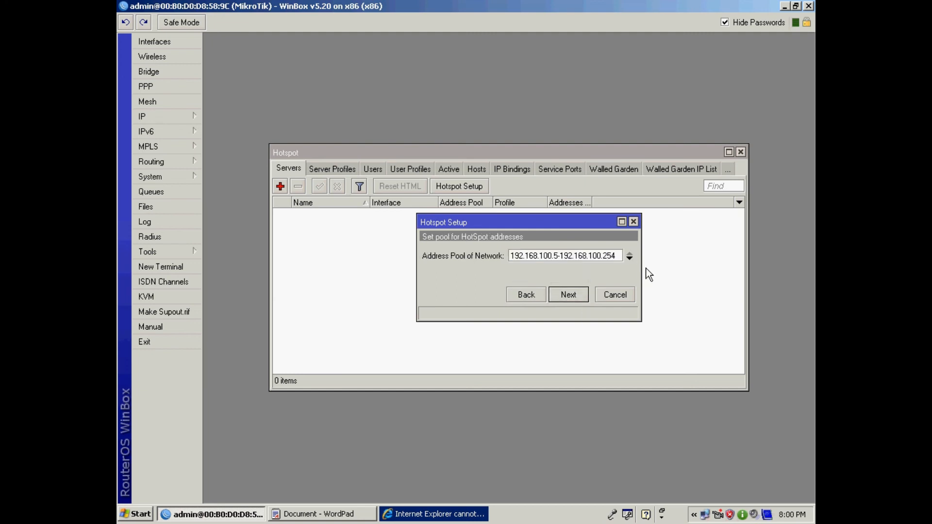
pyautogui.moveTo(640, 269); pyautogui.dragTo(697, 268)
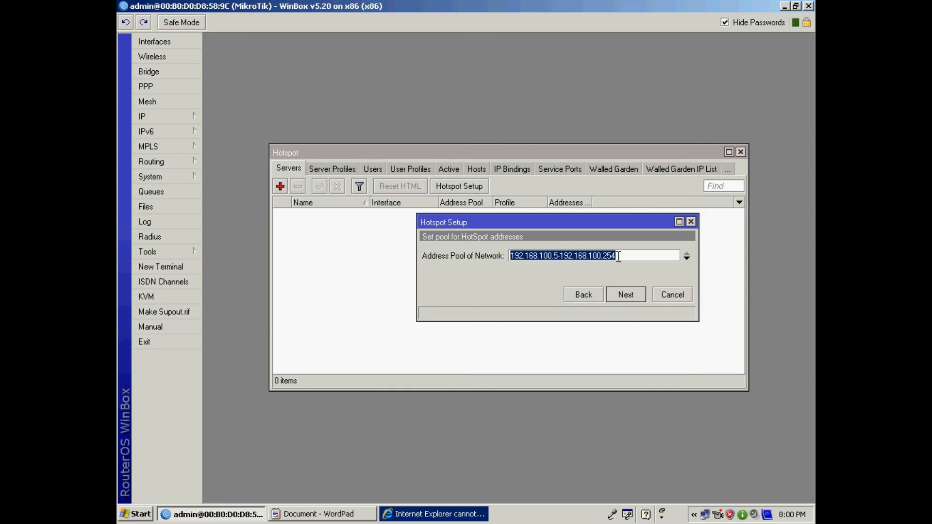
pyautogui.click(617, 256)
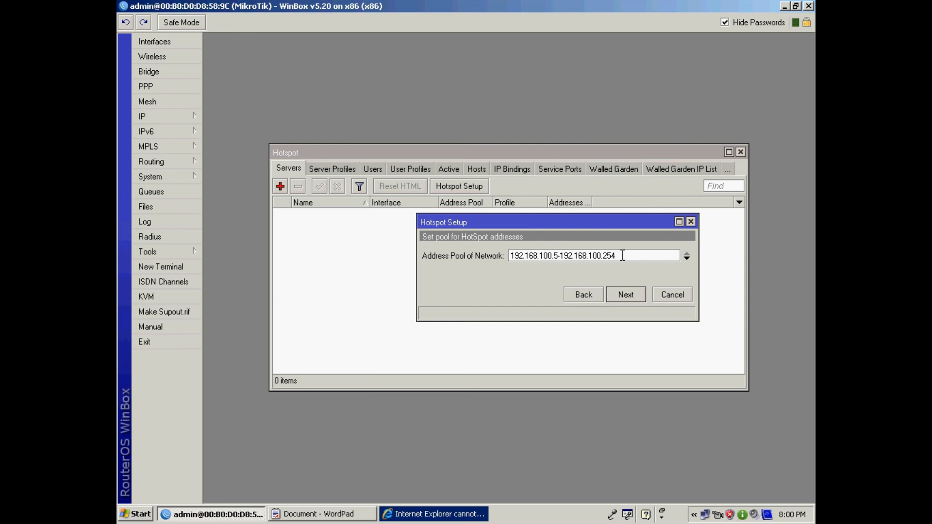
pyautogui.click(636, 298)
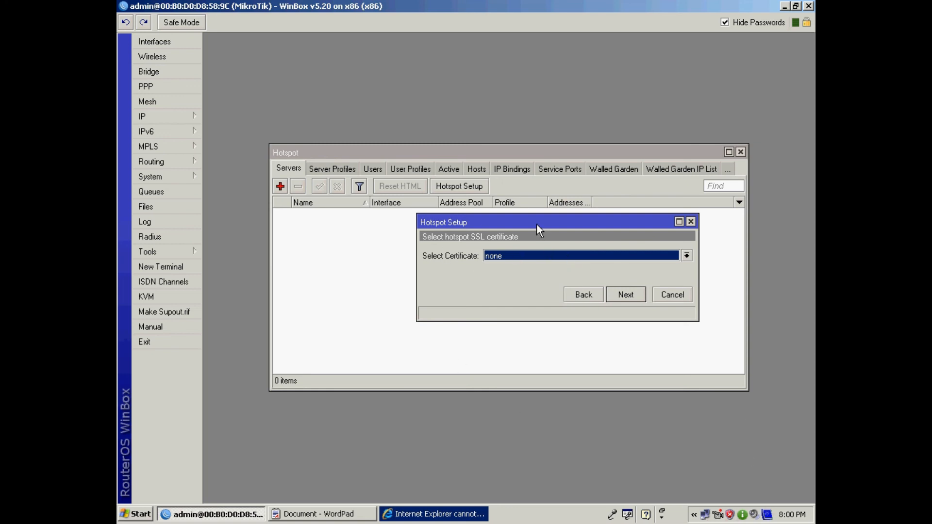
# - Move the Hotspot Setup dialog left, leaving the SSL certificate set to none
pyautogui.moveTo(537, 223); pyautogui.dragTo(460, 221)
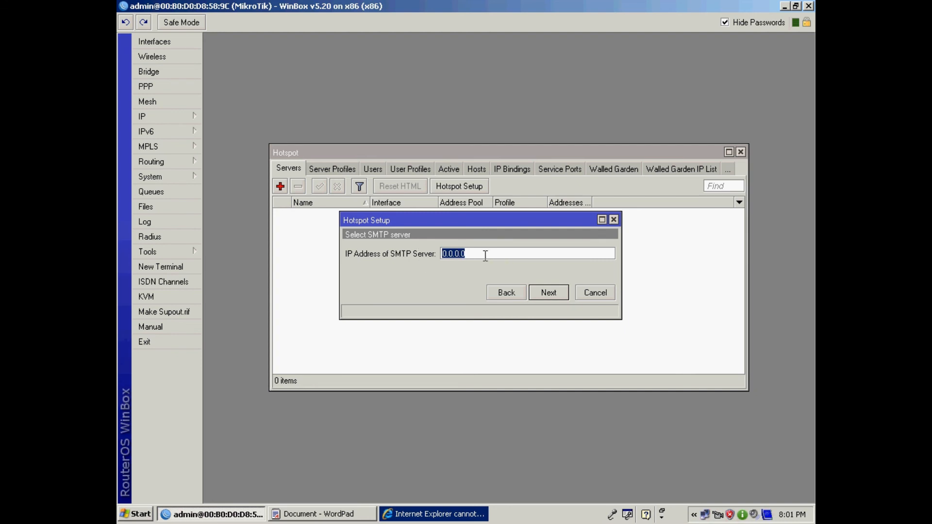
# - Leave SMTP empty and enter DNS servers 192.168.15.1 plus a second server
pyautogui.click(549, 292)
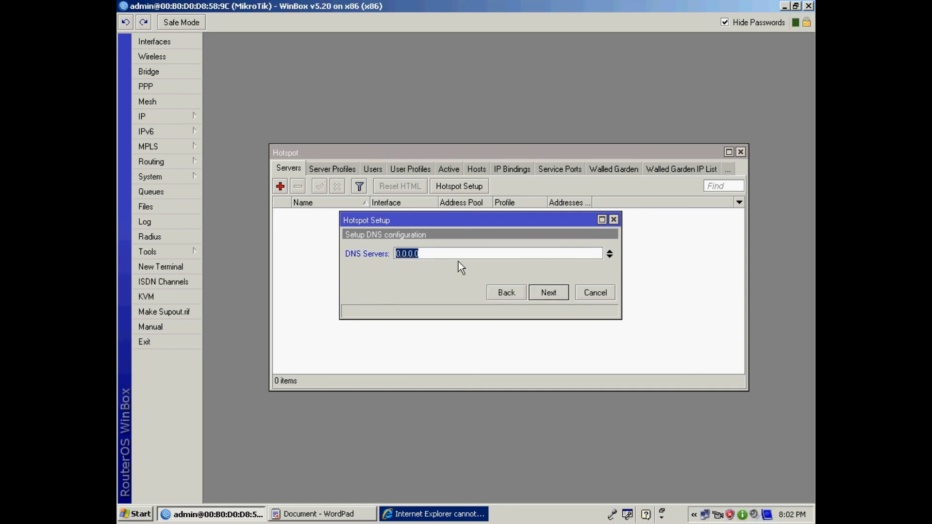
pyautogui.write('192.168.15.1')
pyautogui.click(609, 256)
pyautogui.write('8.8.8.8')
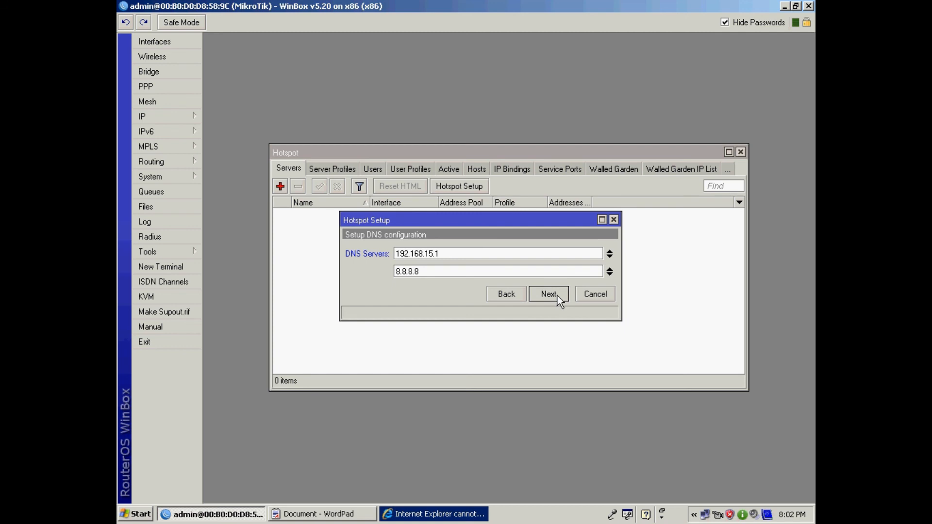
pyautogui.click(558, 296)
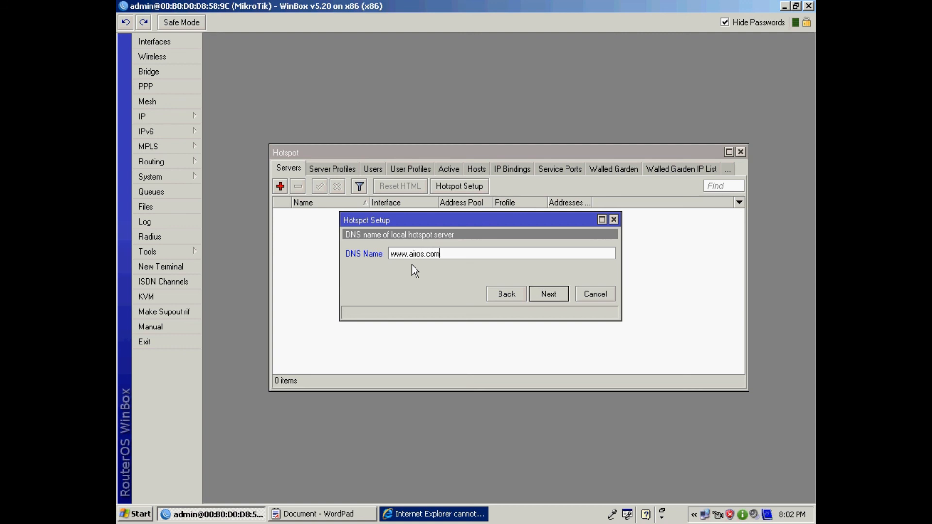
pyautogui.click(549, 294)
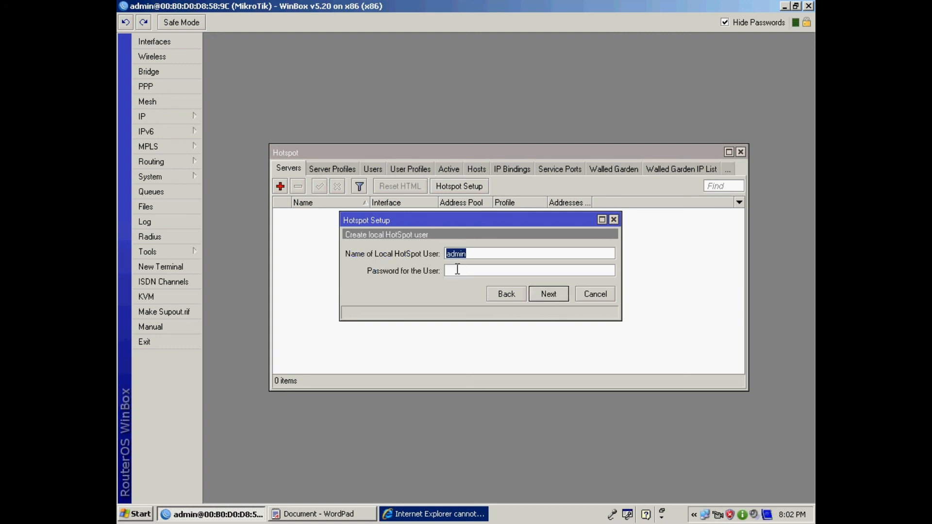
pyautogui.press('End')
pyautogui.click(458, 272)
pyautogui.write('123')
pyautogui.click(543, 294)
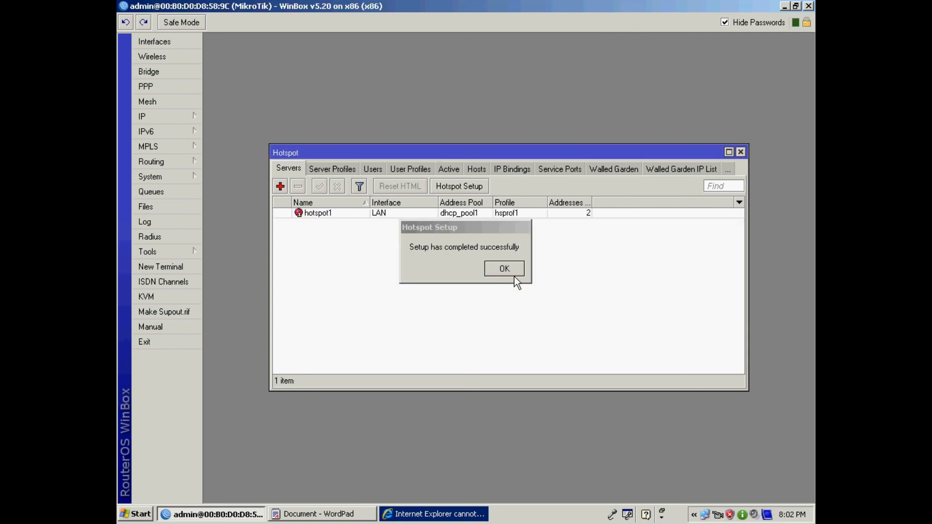
pyautogui.click(505, 270)
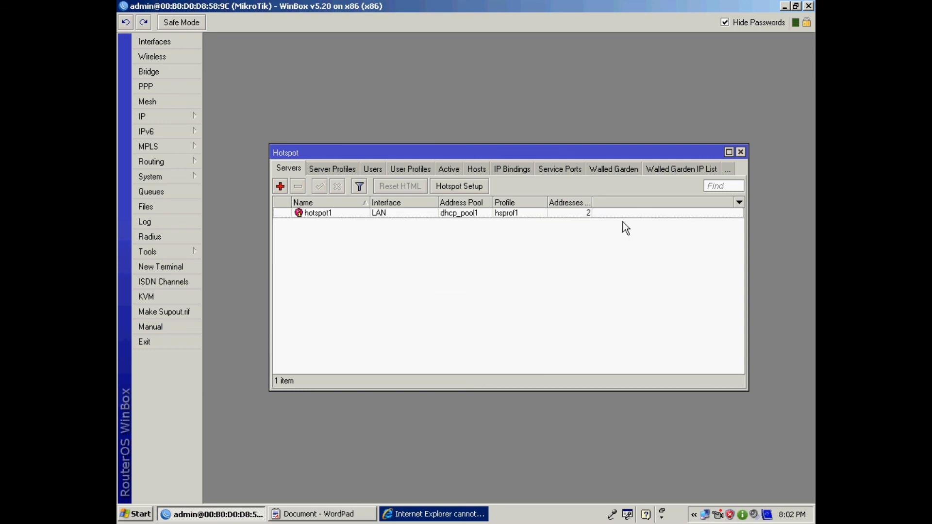
# - Hide WinBox and open a fresh Internet Explorer window instead of the old one
pyautogui.click(785, 6)
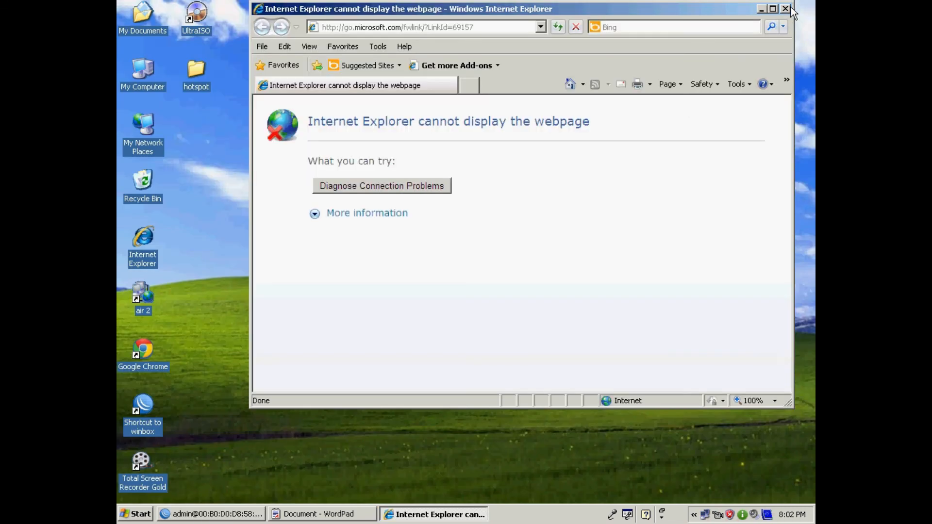
pyautogui.click(790, 8)
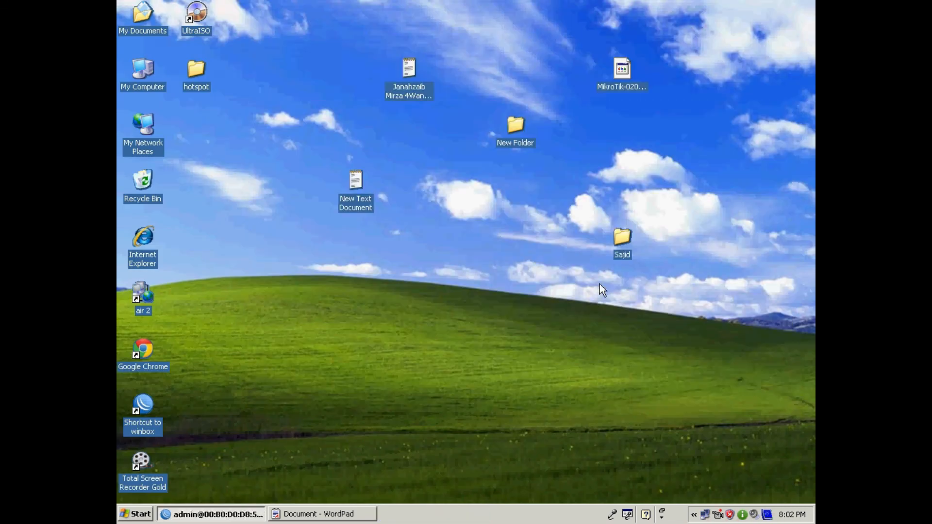
pyautogui.doubleClick(142, 235)
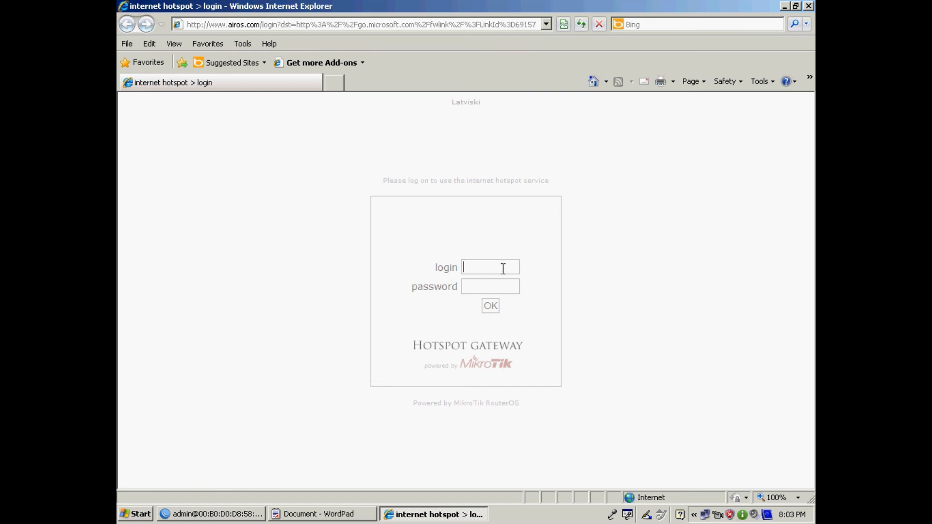
# - Log in to the hotspot page as user admin with the user's password
pyautogui.write('admin')
pyautogui.press('Tab')
pyautogui.write('•••')
pyautogui.click(488, 309)
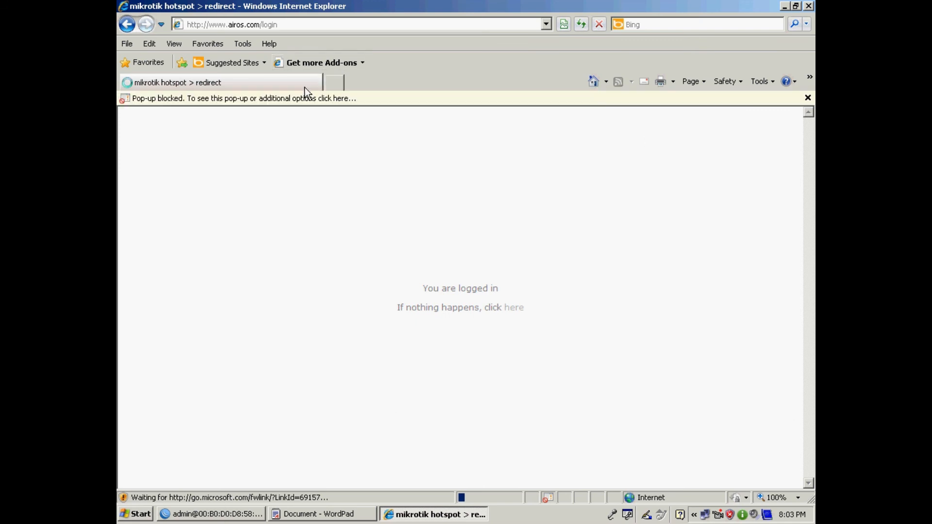
# - Temporarily allow the blocked pop-up, retry the page, and close the hotspot status pop-up
pyautogui.click(361, 106)
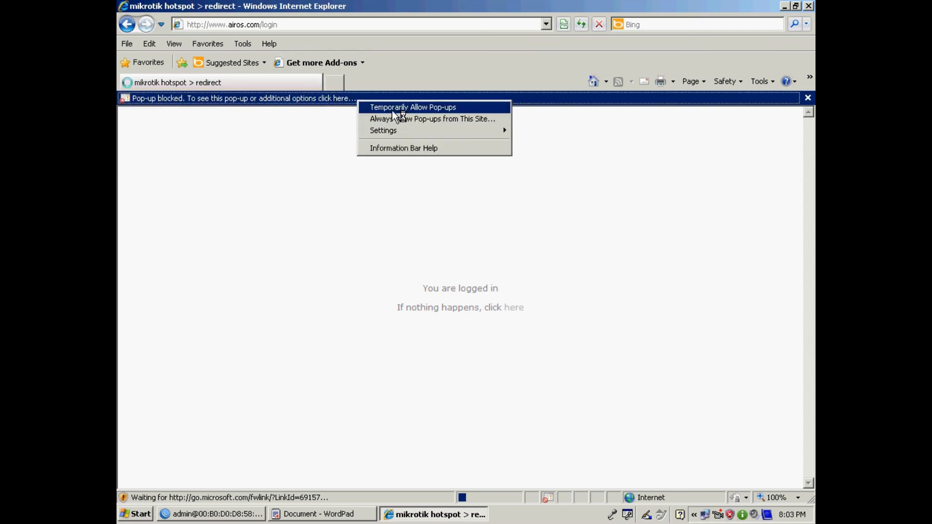
pyautogui.click(392, 106)
pyautogui.click(441, 305)
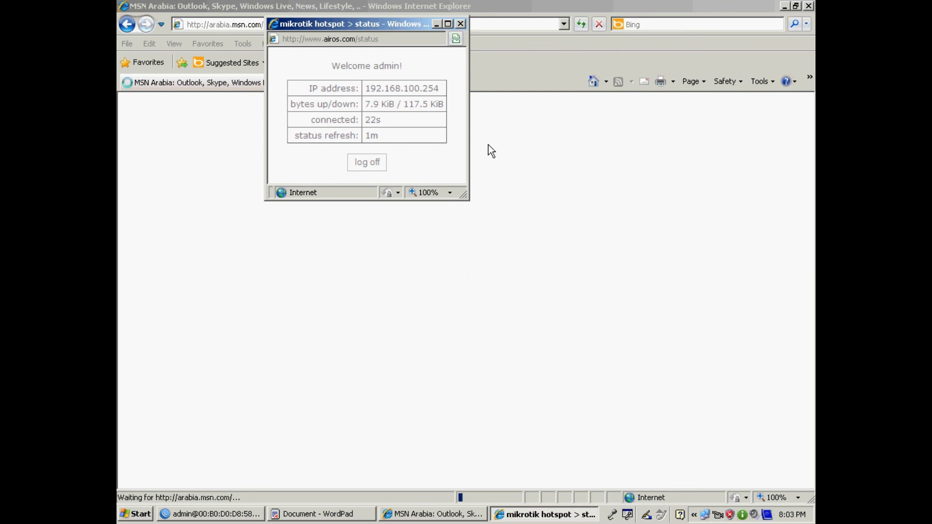
pyautogui.click(460, 24)
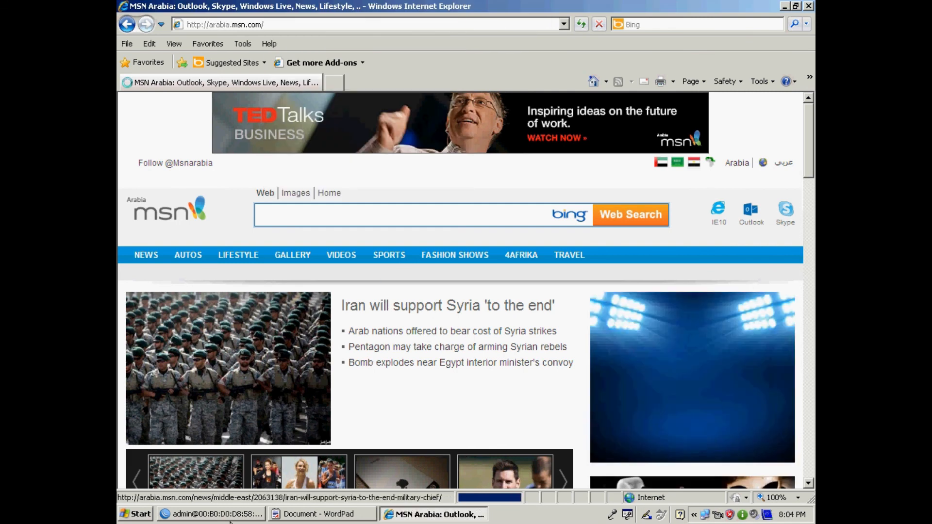
pyautogui.click(207, 515)
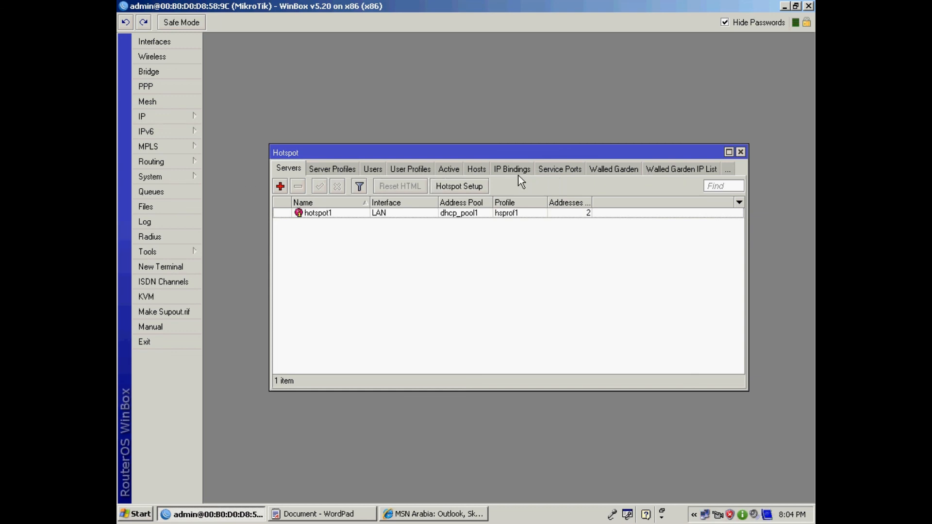
# - List the active session from 192.168.100.254 and widen the window and Tx Rate column
pyautogui.click(449, 171)
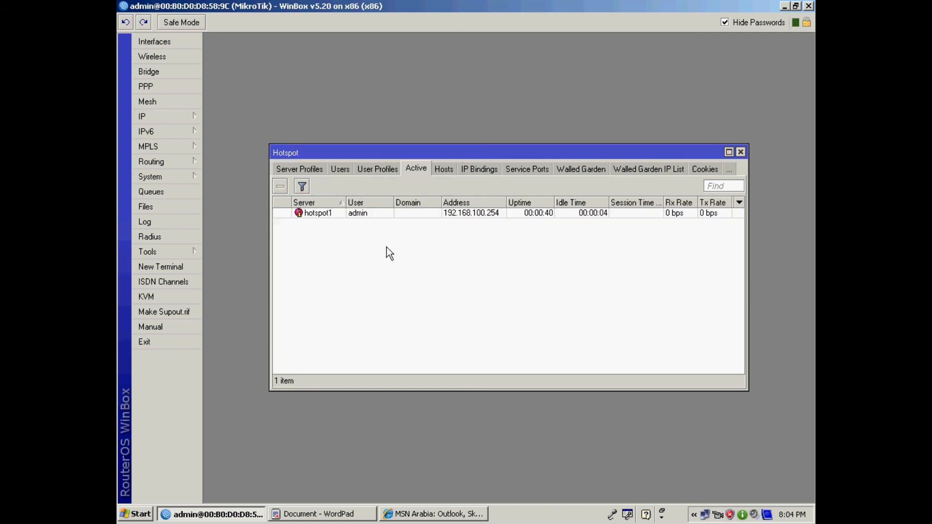
pyautogui.click(313, 214)
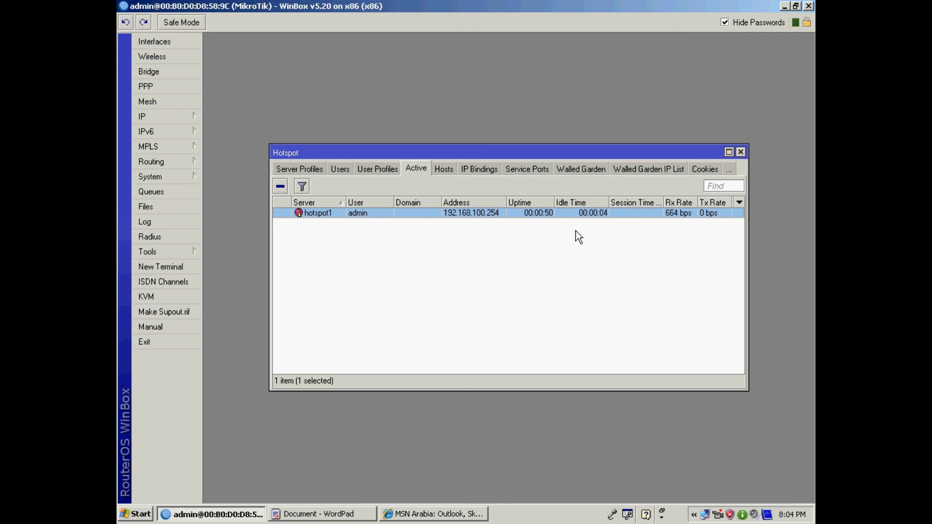
pyautogui.moveTo(748, 219); pyautogui.dragTo(814, 219)
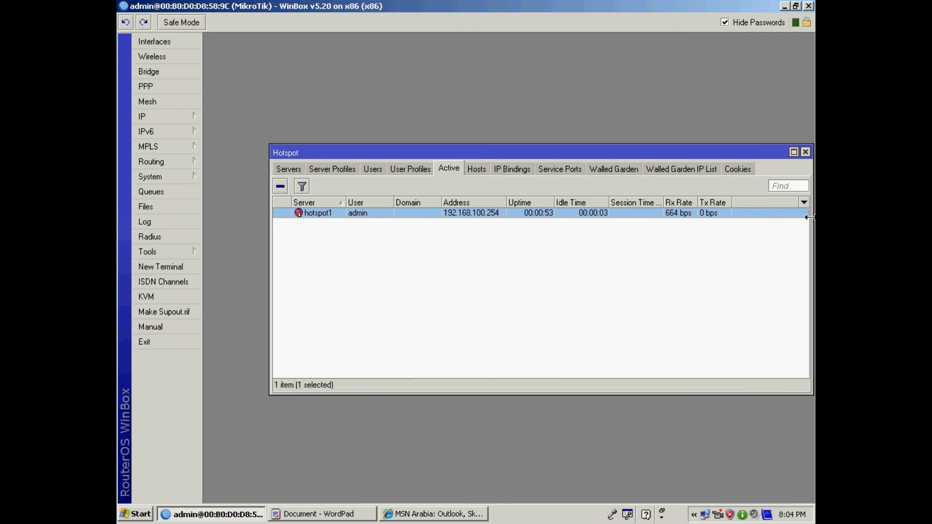
pyautogui.moveTo(698, 202); pyautogui.dragTo(714, 201)
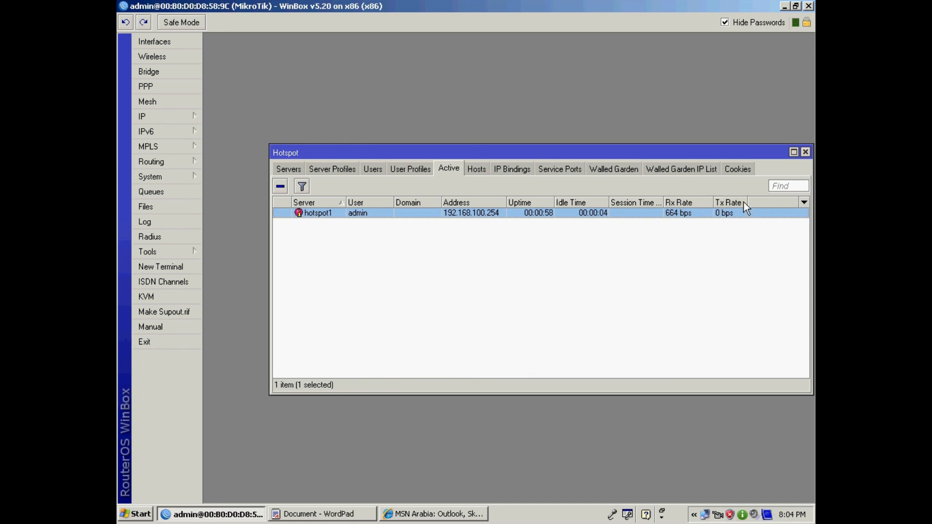
pyautogui.moveTo(748, 202); pyautogui.dragTo(761, 202)
pyautogui.click(784, 6)
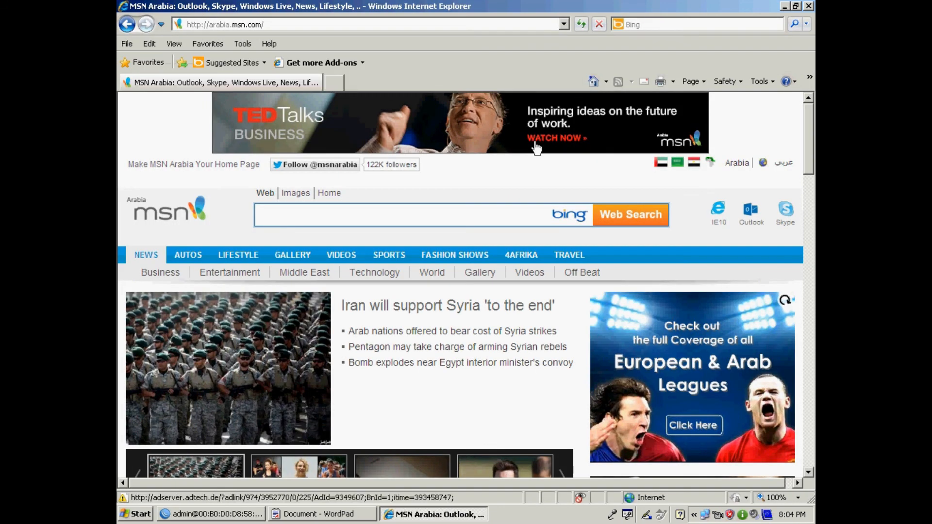
pyautogui.click(267, 24)
pyautogui.write('www')
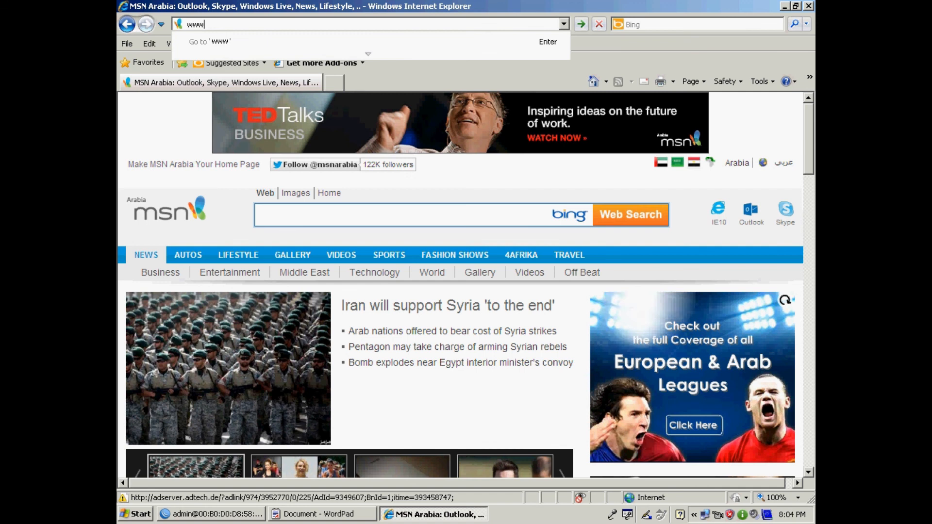
pyautogui.write('.file')
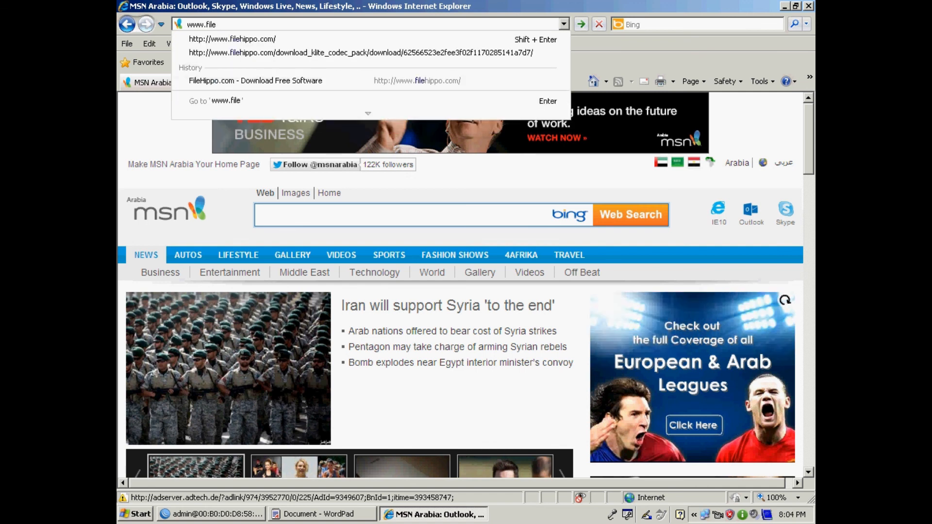
pyautogui.press('Down')
pyautogui.press('Return')
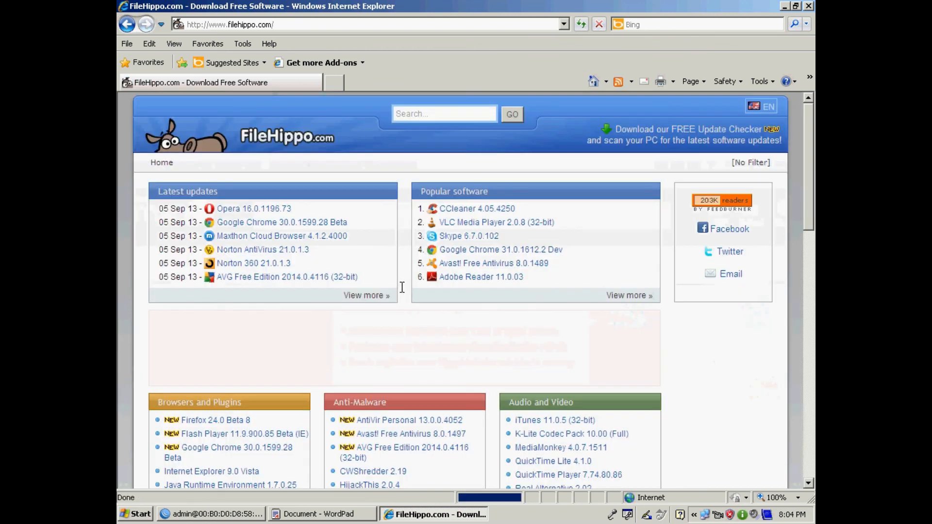
# - Start downloading the latest K-Lite Codec Pack and switch back to WinBox
pyautogui.click(557, 436)
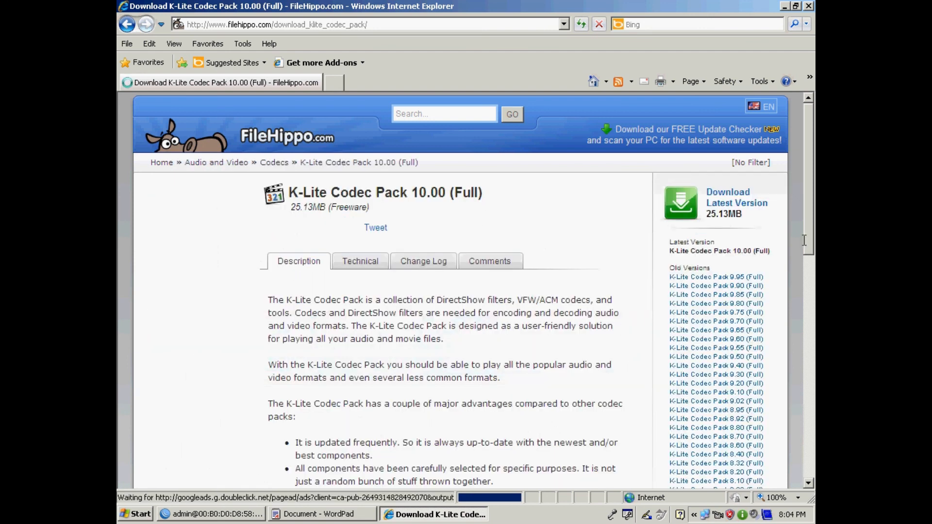
pyautogui.click(729, 197)
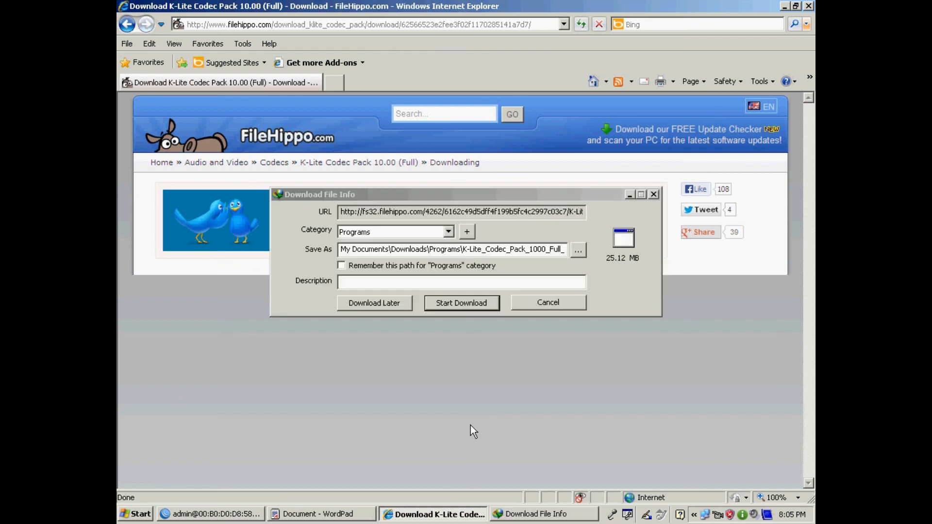
pyautogui.click(466, 304)
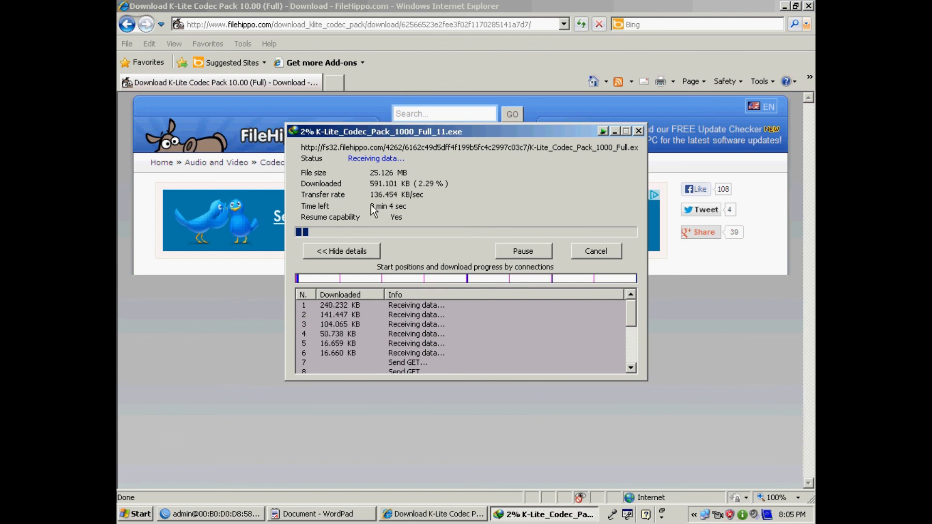
pyautogui.click(221, 517)
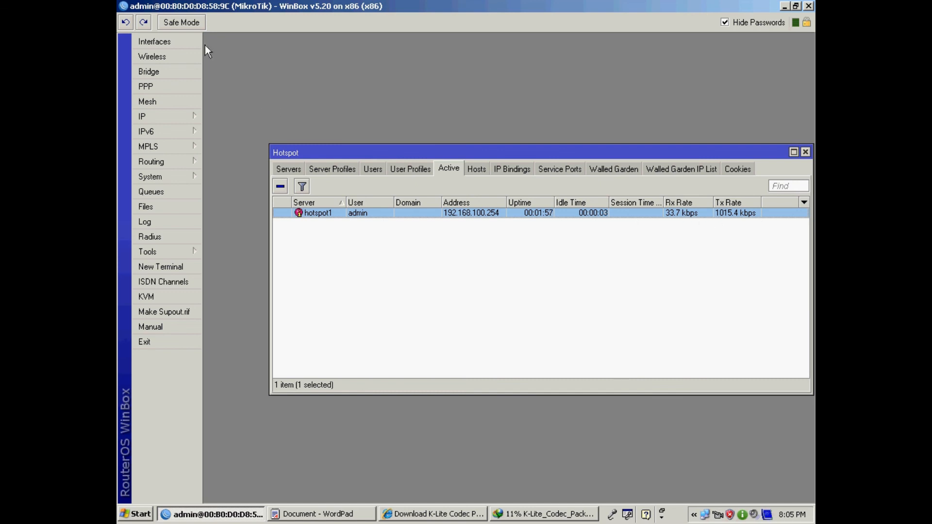
# - Open the Interface List and compare WAN and LAN traffic during the download
pyautogui.click(177, 42)
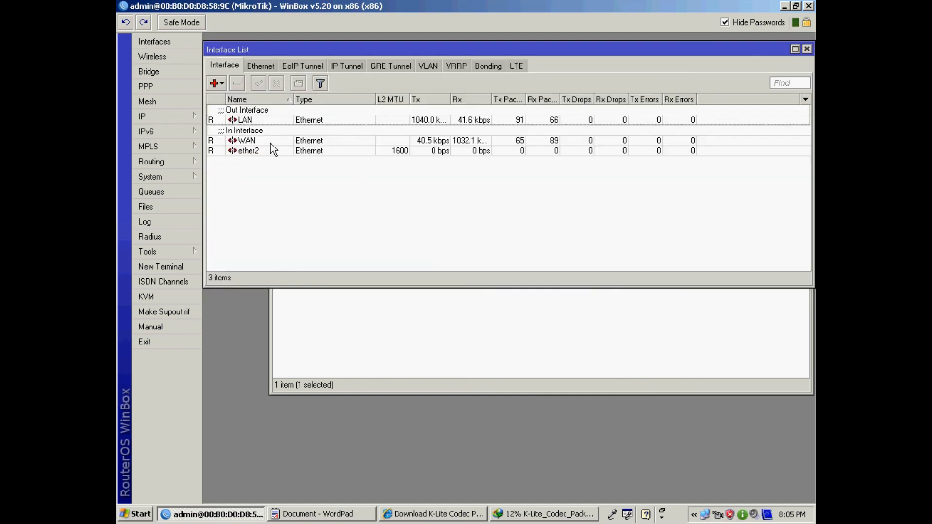
pyautogui.click(255, 141)
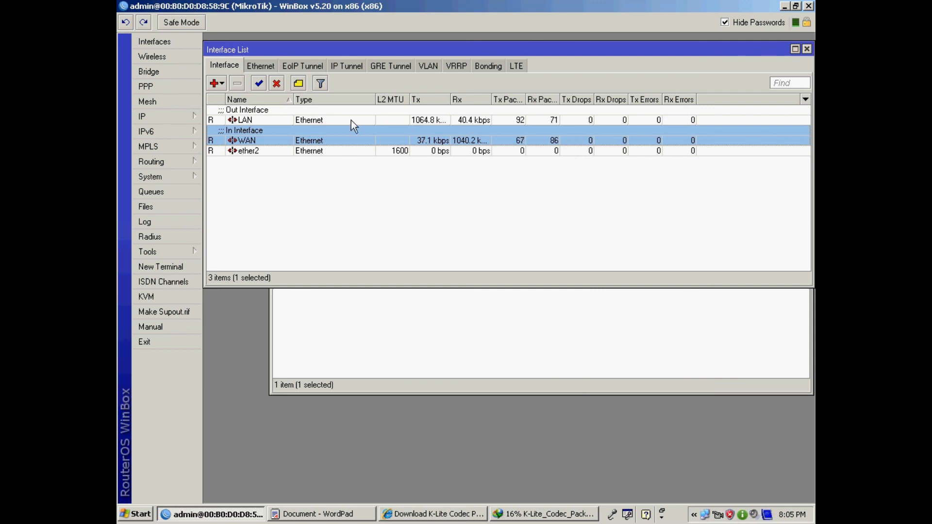
pyautogui.click(253, 121)
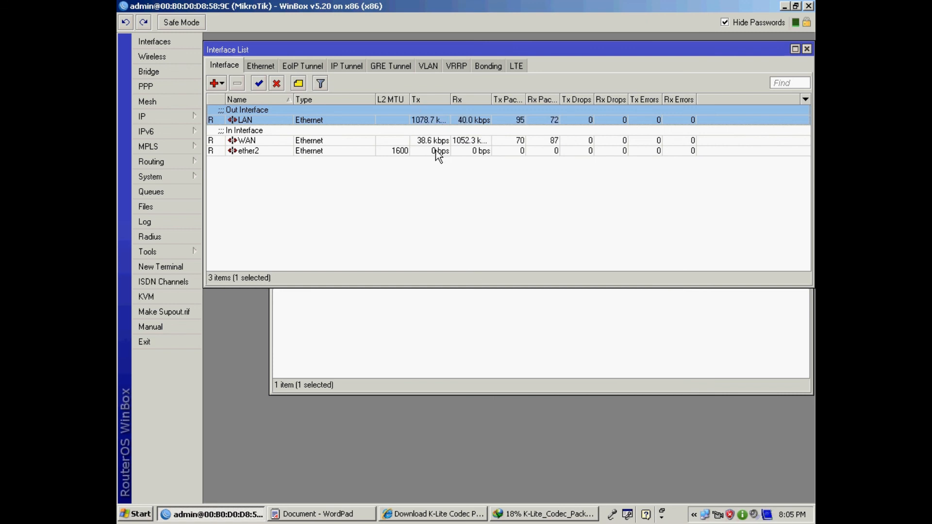
pyautogui.click(249, 142)
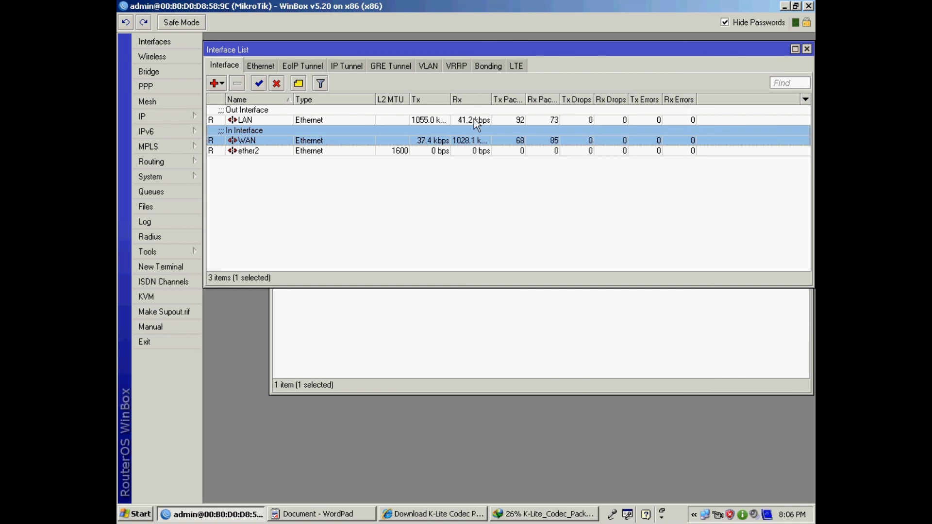
# - Close the Interface List and Hotspot windows
pyautogui.moveTo(719, 49); pyautogui.dragTo(692, 47)
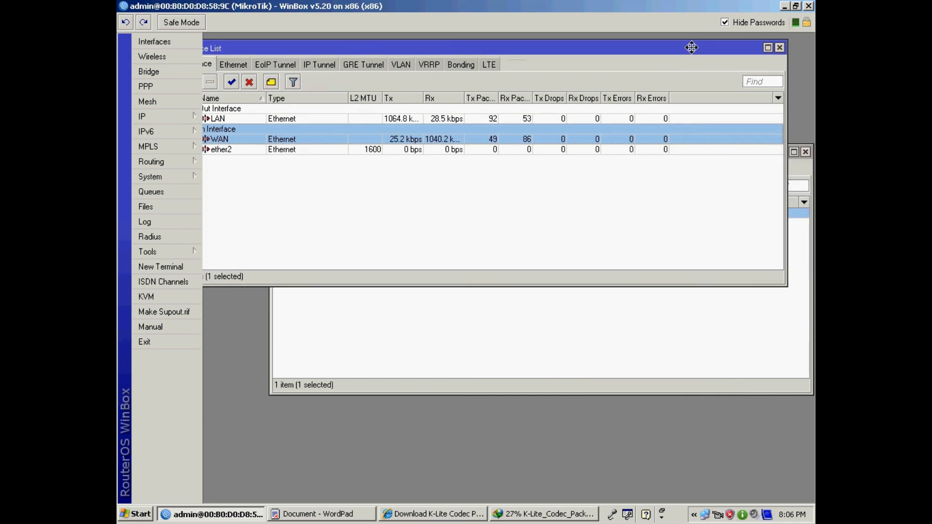
pyautogui.click(779, 48)
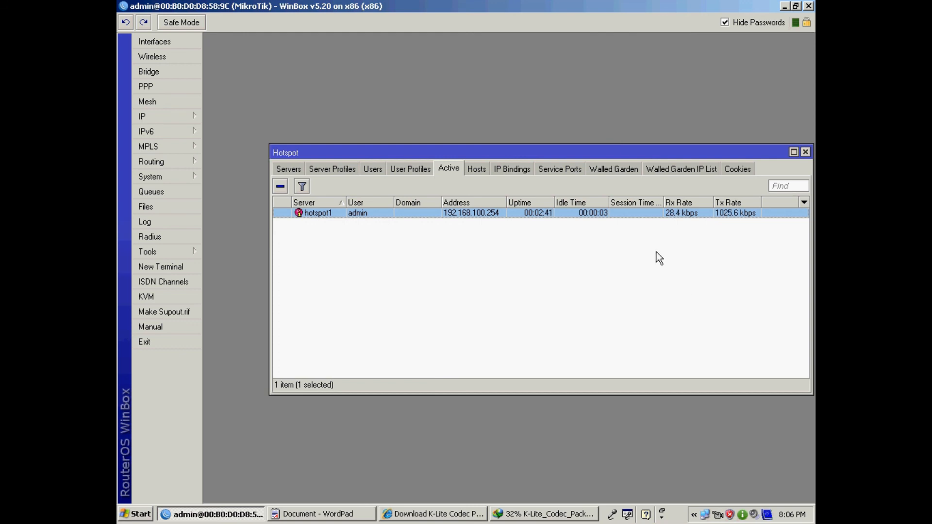
pyautogui.moveTo(603, 149); pyautogui.dragTo(581, 107)
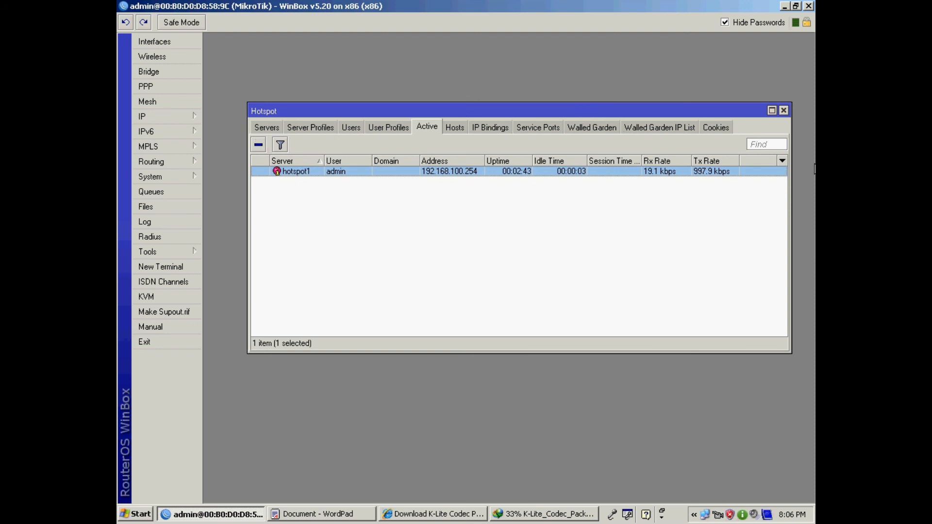
pyautogui.click(784, 110)
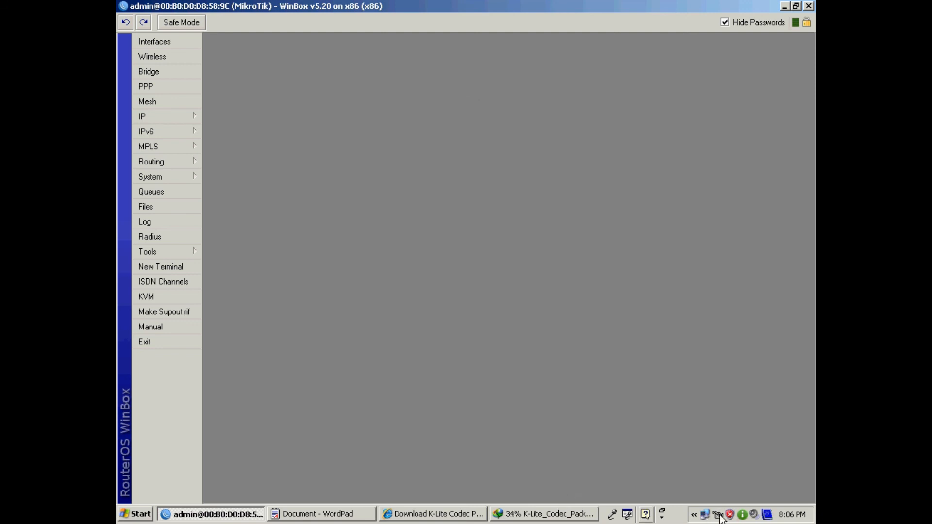